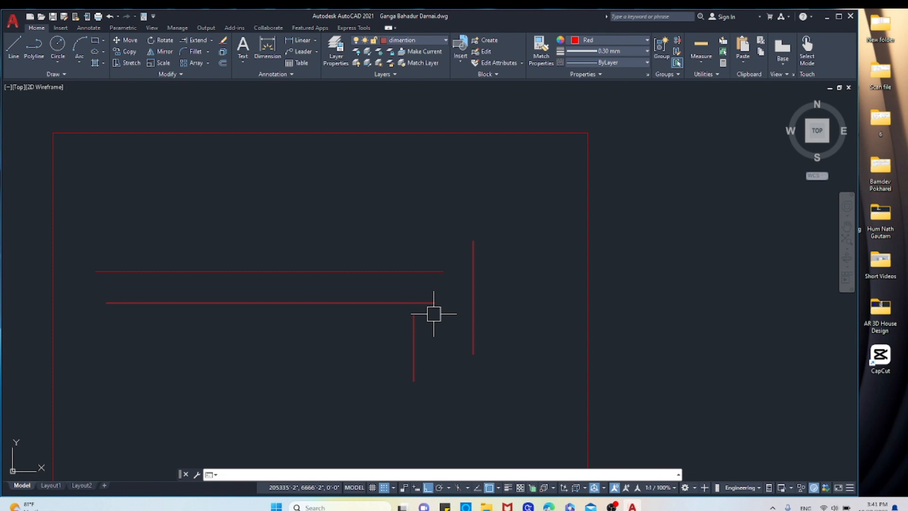
Extend the short vertical line to the upper horizontal line and both horizontal lines rightward inside the rectangle
scroll(430, 313, "up", 4)
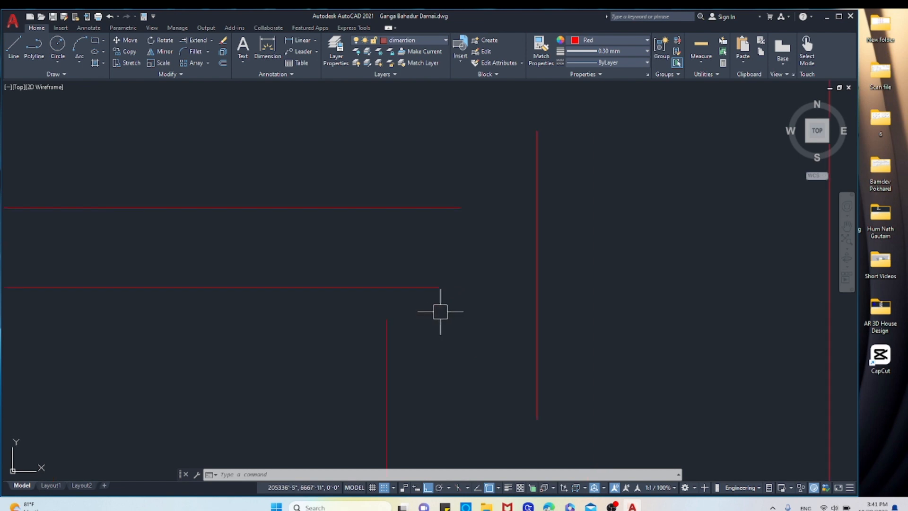
scroll(440, 312, "down", 2)
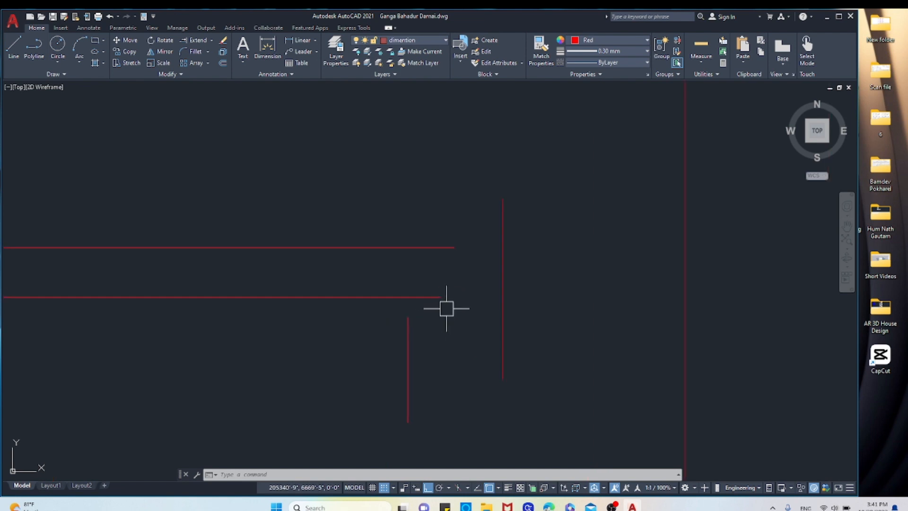
scroll(438, 295, "down", 2)
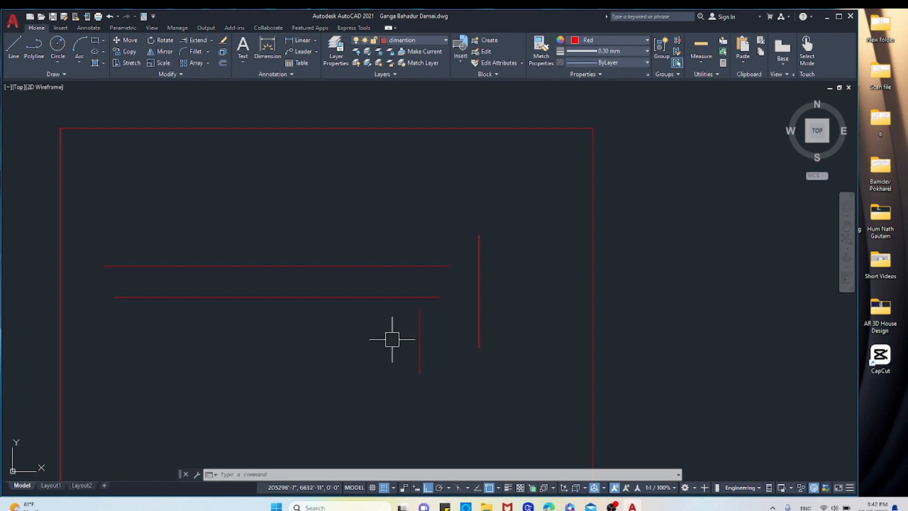
left_click(212, 40)
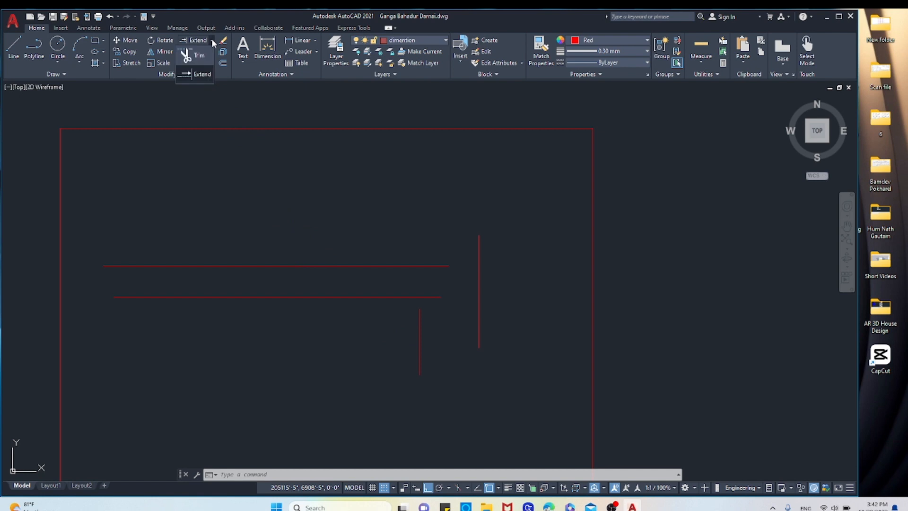
left_click(201, 75)
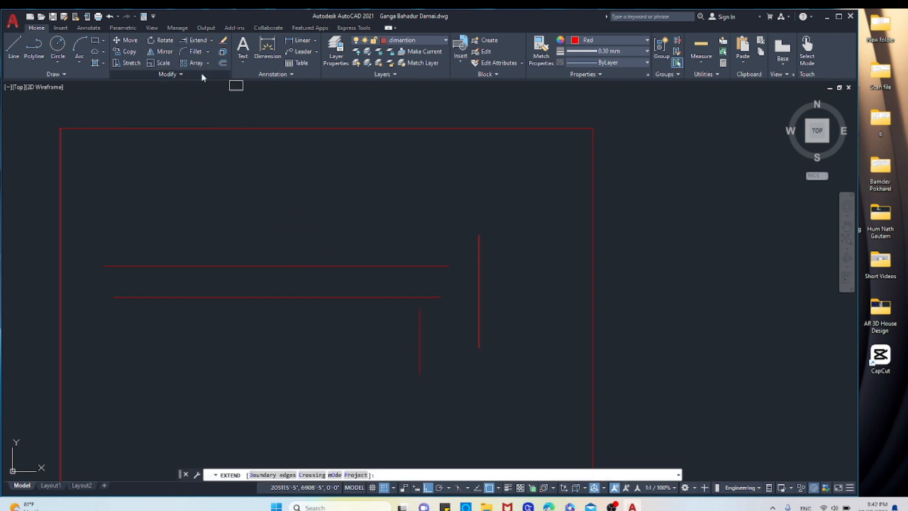
left_click(432, 297)
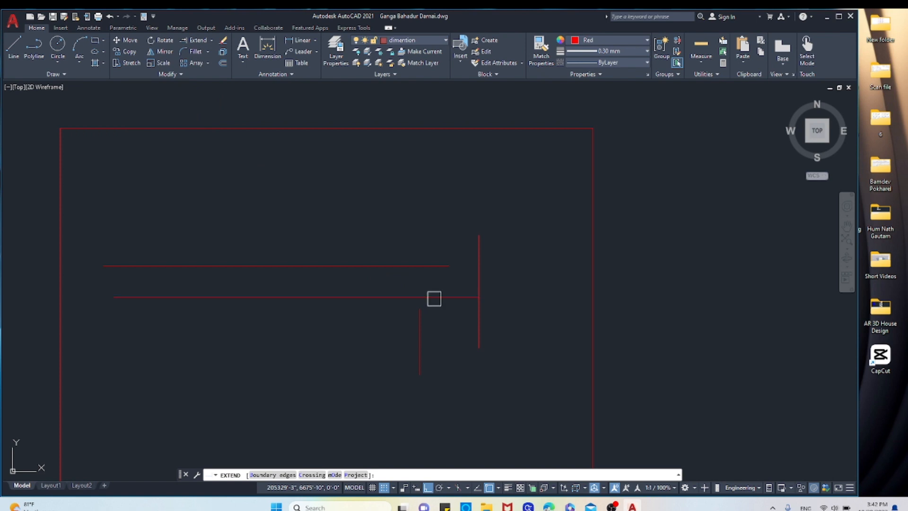
left_click(421, 325)
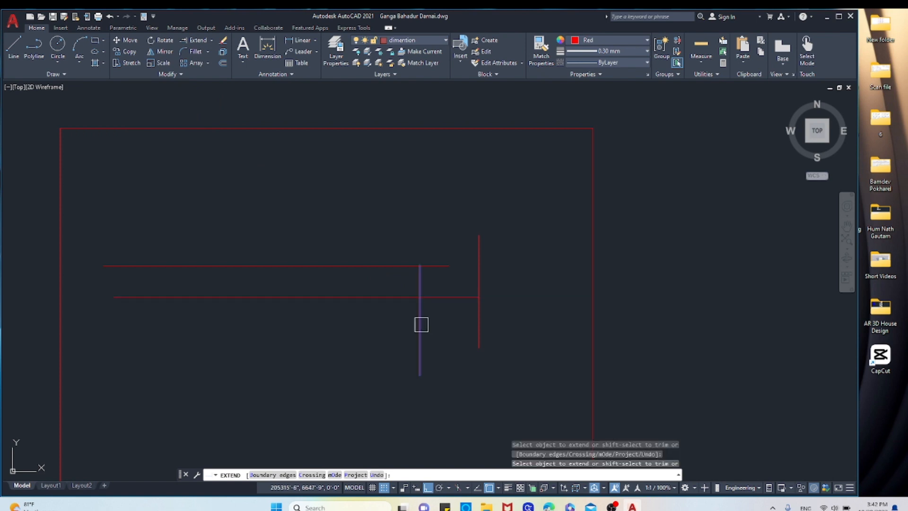
left_click(438, 265)
left_click(456, 268)
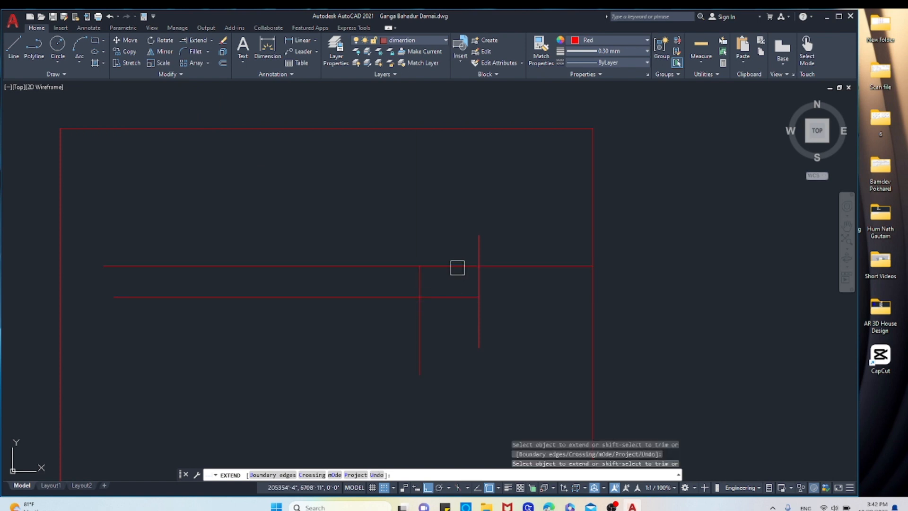
Extend the lower horizontal line and both vertical lines to the rectangle's edges, and undo the whole Extend operation
left_click(455, 304)
left_click(458, 293)
left_click(466, 295)
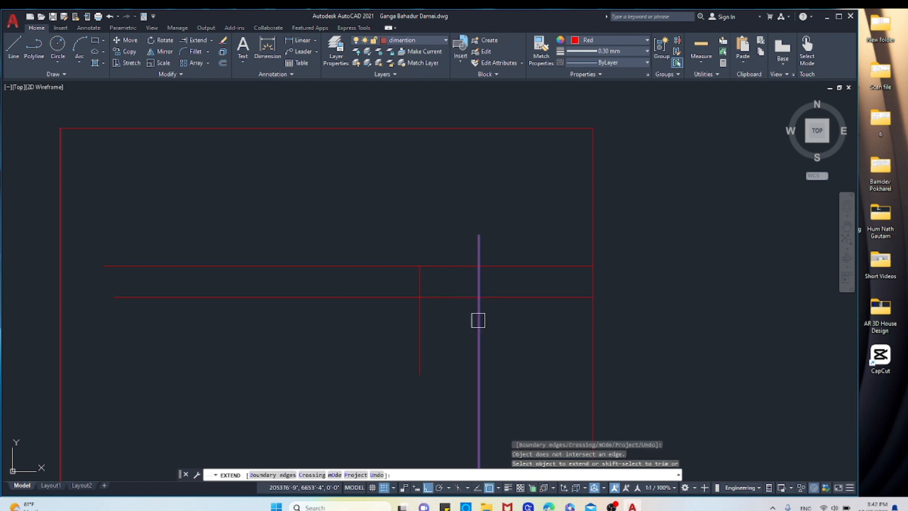
left_click(478, 319)
left_click(480, 240)
left_click(479, 240)
left_click(418, 284)
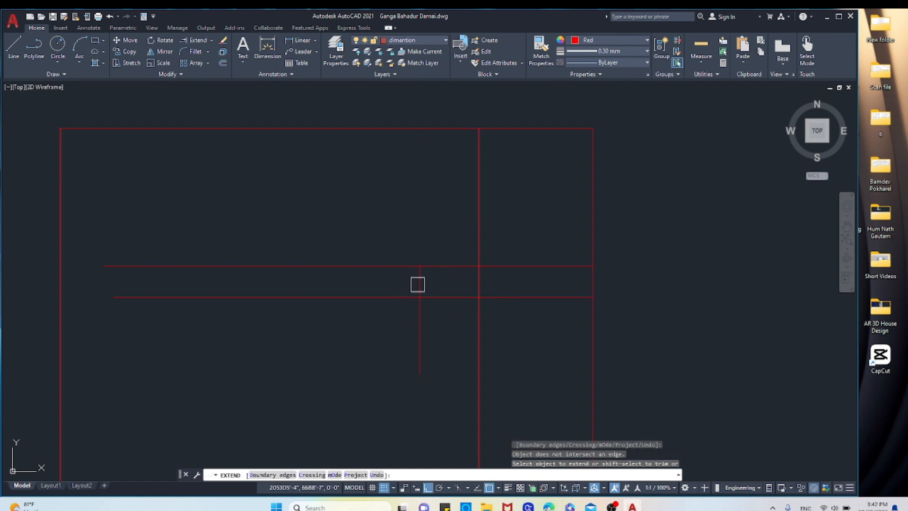
right_click(438, 203)
left_click(450, 209)
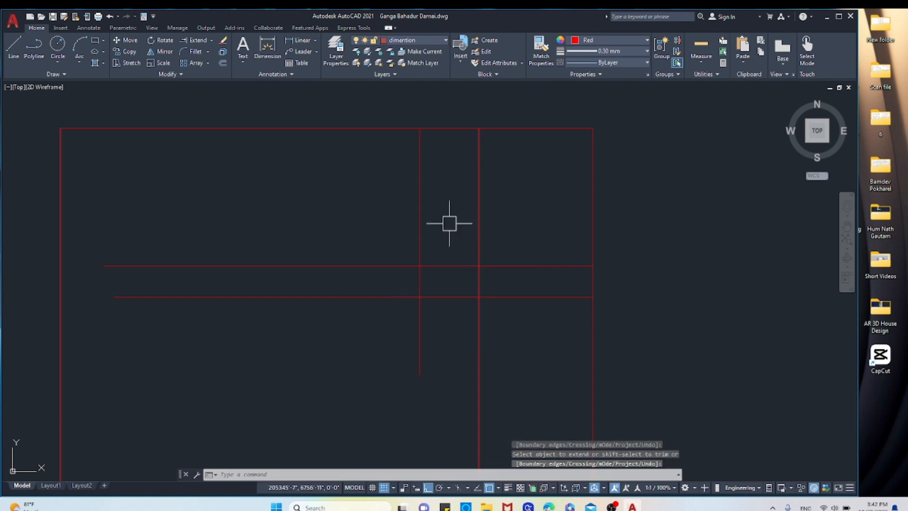
key("ctrl+z")
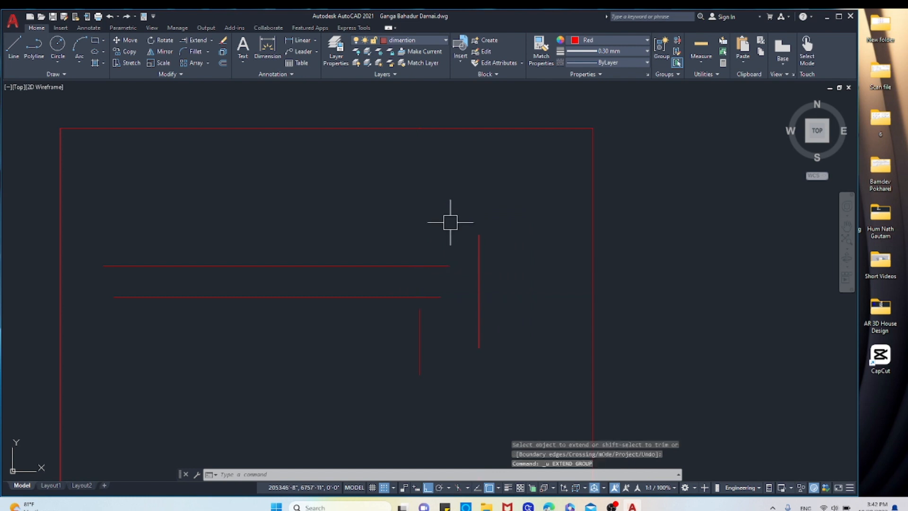
Extend the short vertical line up to the rectangle's top edge and both horizontal lines to its right edge
type("ex")
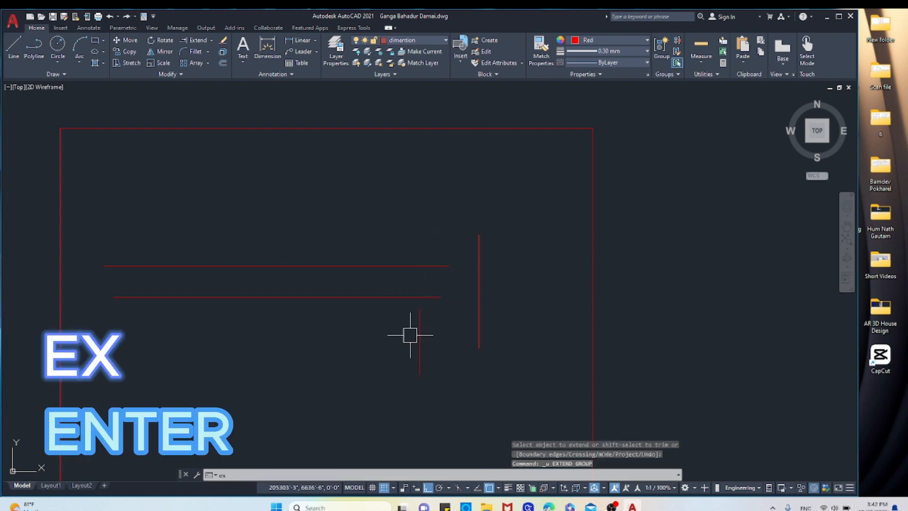
key("Return")
left_click(423, 325)
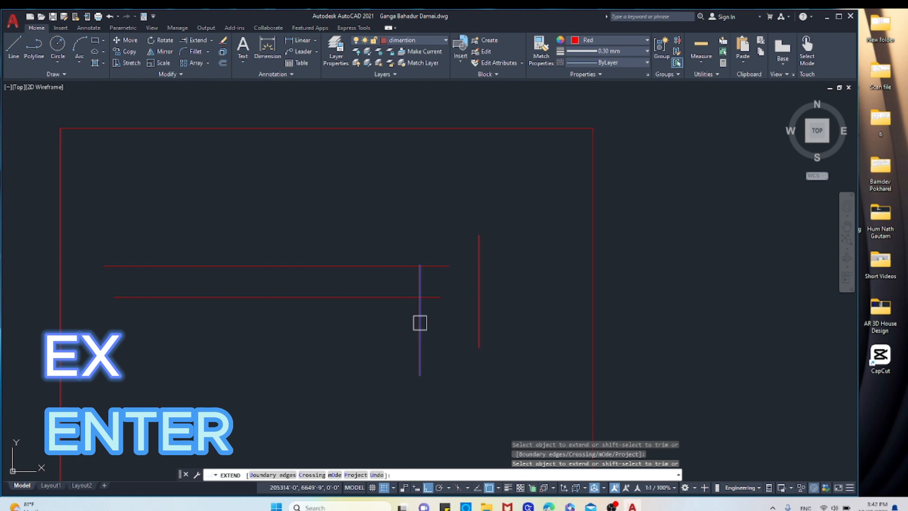
left_click(420, 323)
left_click(420, 293)
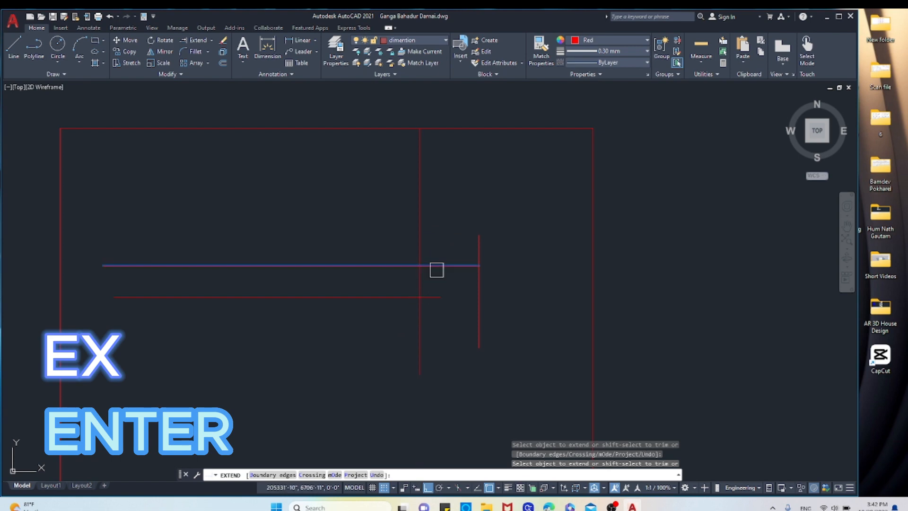
left_click(452, 268)
left_click(437, 297)
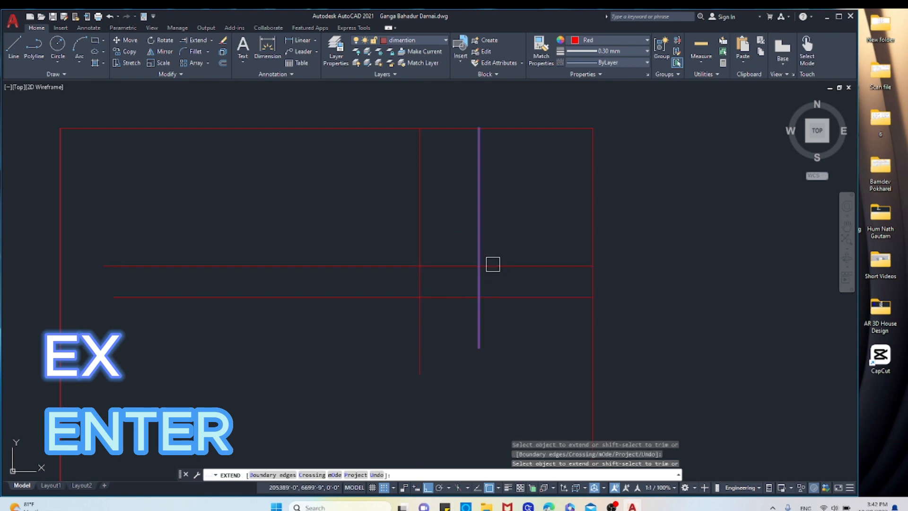
Extend the longer vertical line to the rectangle's top and bottom edges and the shorter one down to the bottom edge
left_click(480, 243)
left_click(476, 322)
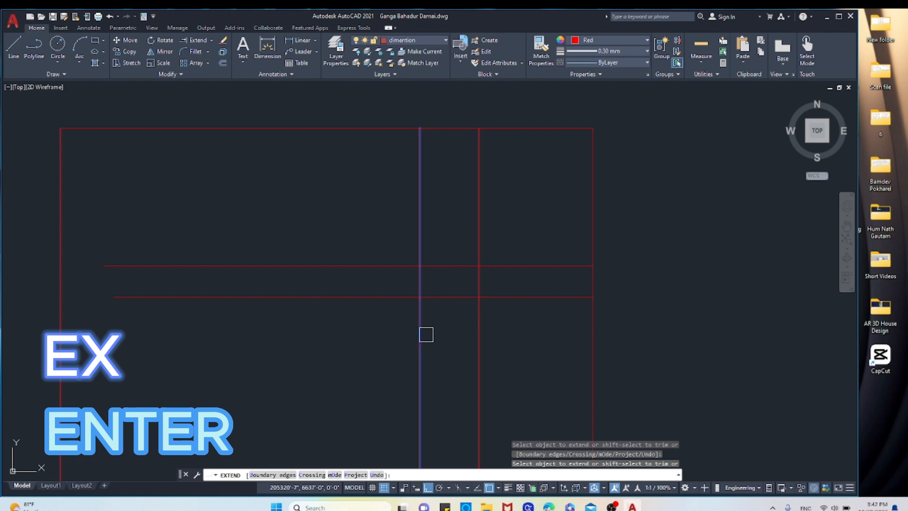
left_click(425, 334)
scroll(446, 328, "down", 4)
scroll(435, 327, "up", 2)
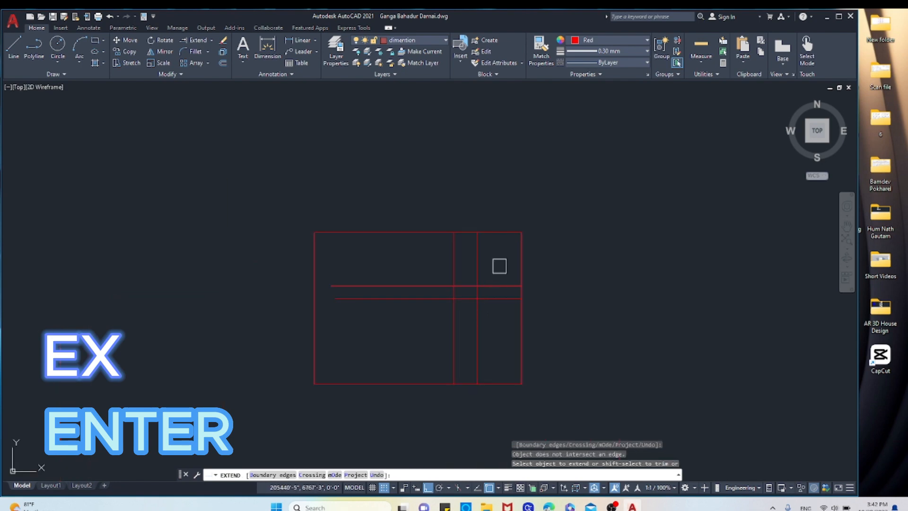
right_click(497, 263)
left_click(509, 269)
scroll(487, 284, "up", 3)
scroll(475, 288, "down", 2)
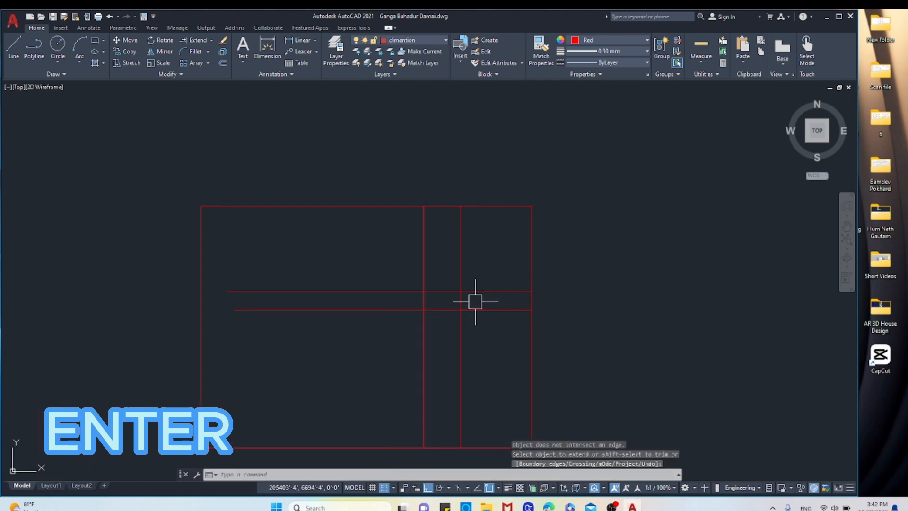
scroll(475, 299, "up", 2)
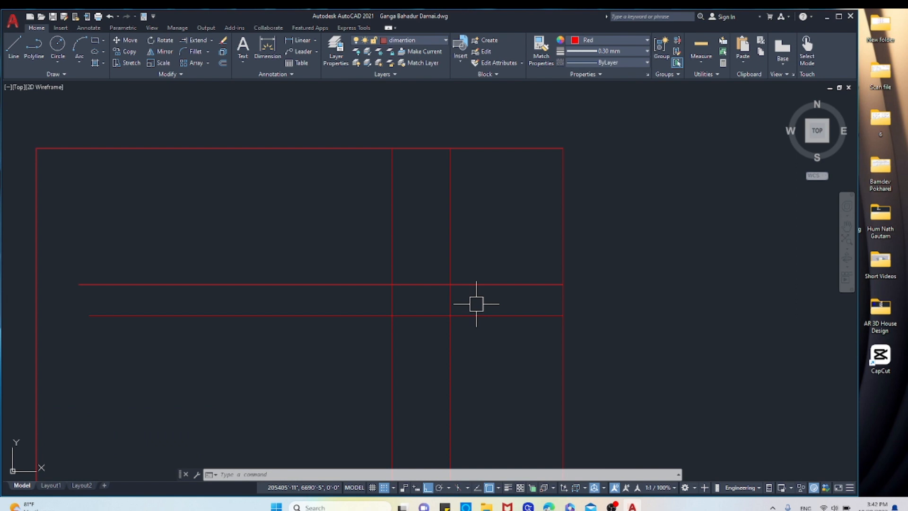
scroll(482, 283, "down", 2)
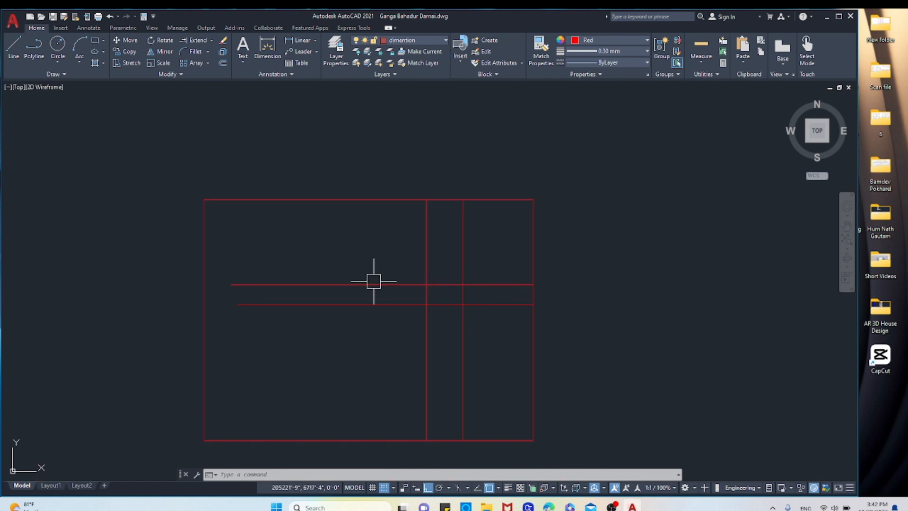
Using Extend's trim mode, cut both horizontal lines back to the first vertical line
type("ex")
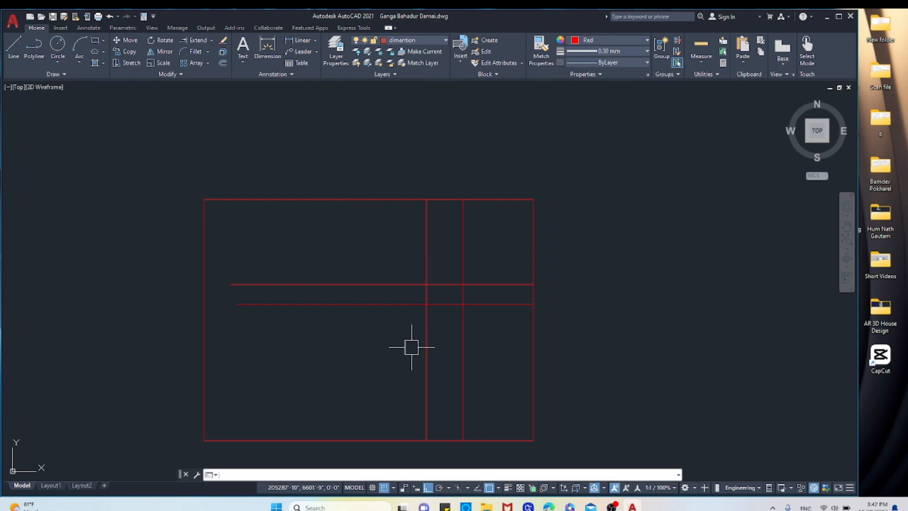
key("Return")
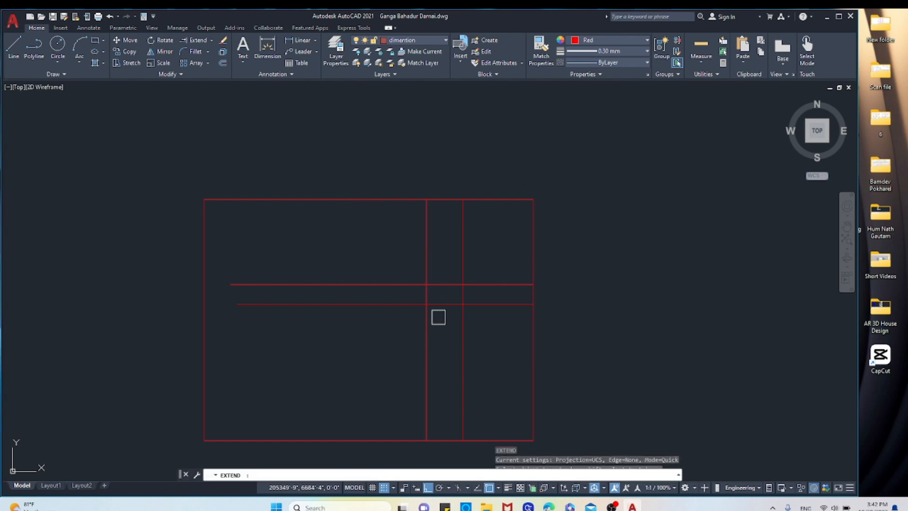
left_click(444, 305)
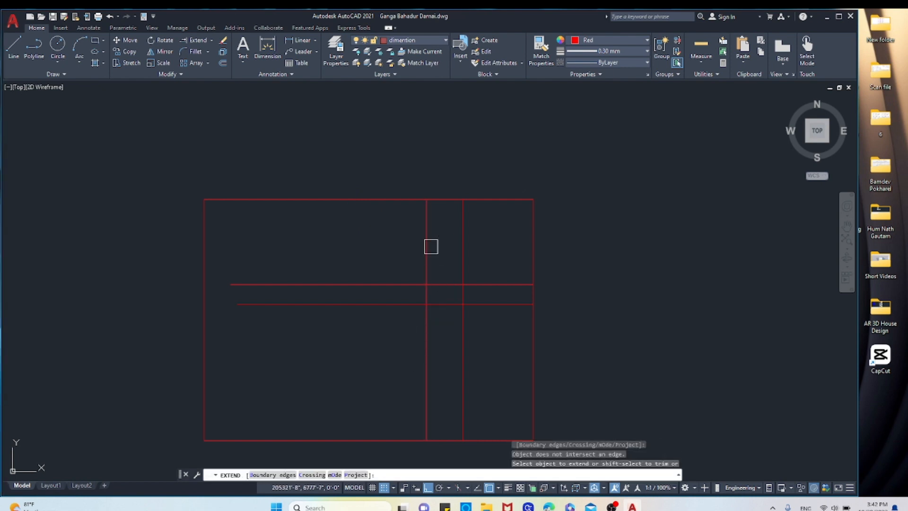
left_click(336, 283, "shift")
left_click(339, 303, "shift")
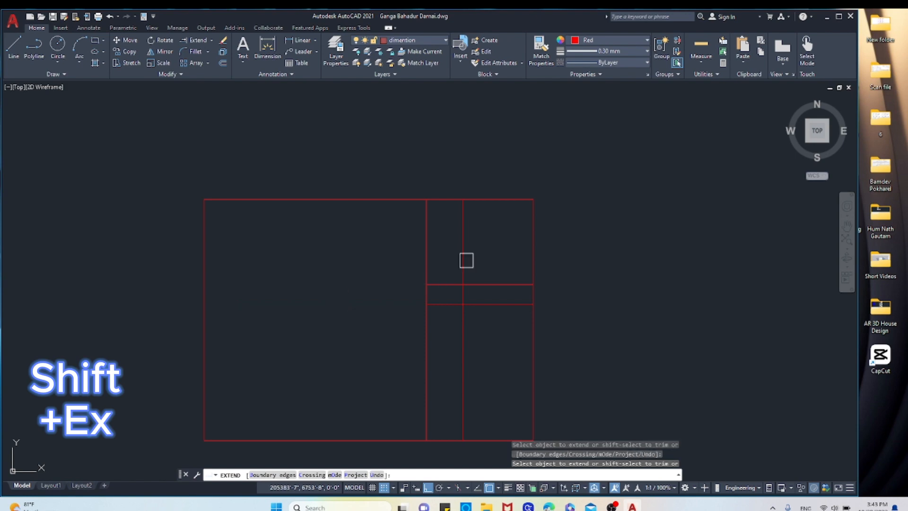
Trim away all remaining lines inside the rectangle within the Extend command, and undo the whole trimming operation
left_click(475, 252, "shift")
left_click(416, 251, "shift")
left_click(500, 285, "shift")
left_click(495, 302, "shift")
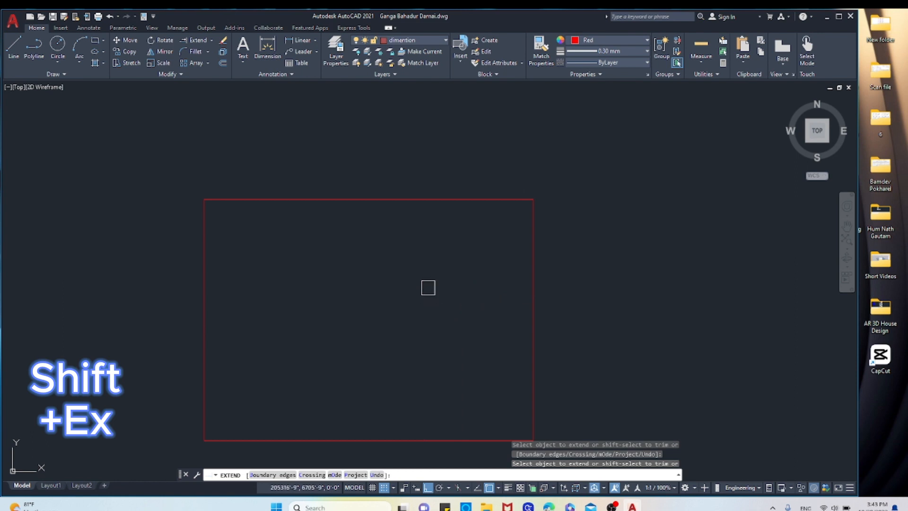
right_click(428, 289, "shift")
left_click(440, 293)
left_click(461, 298)
right_click(449, 283)
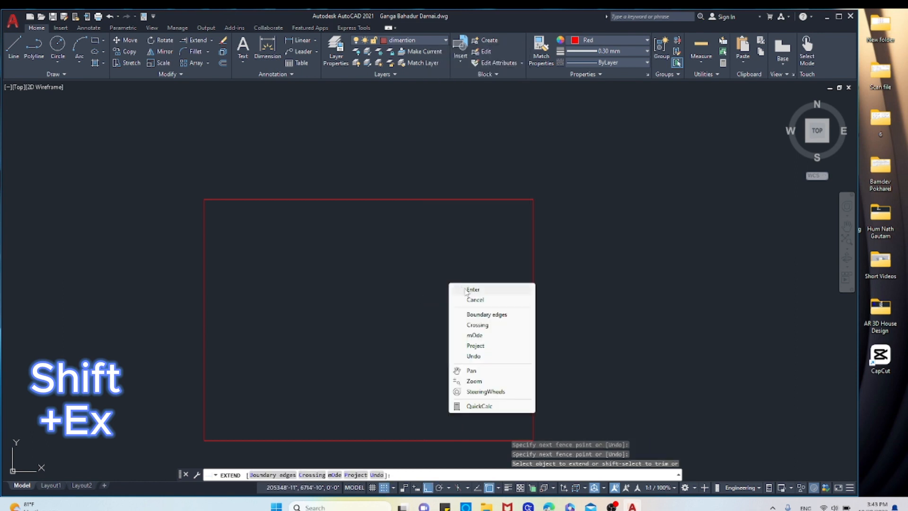
left_click(467, 290)
scroll(456, 286, "down", 8)
scroll(448, 310, "up", 10)
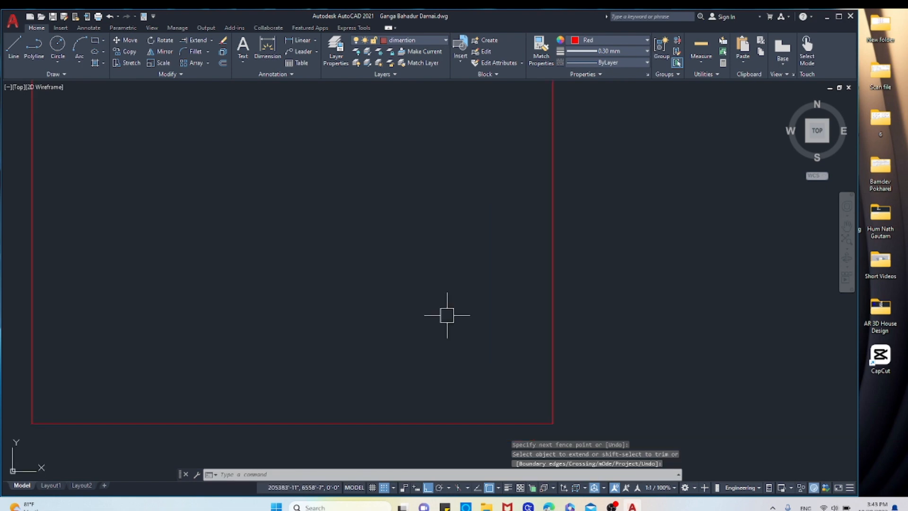
scroll(447, 315, "down", 6)
scroll(445, 331, "up", 4)
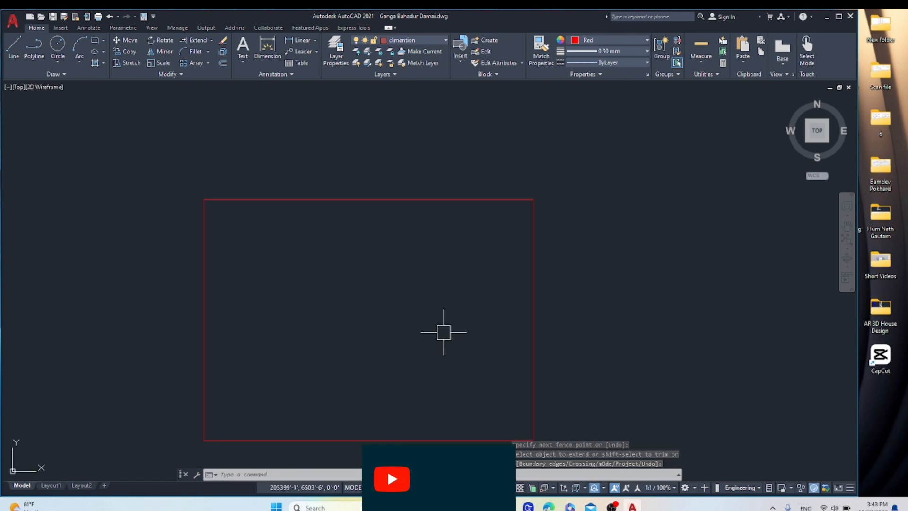
key("ctrl+z")
key("ctrl+z")
Examine the extended lines in the rectangle and locate the separate grid of crossing red lines elsewhere in the drawing
scroll(350, 313, "down", 5)
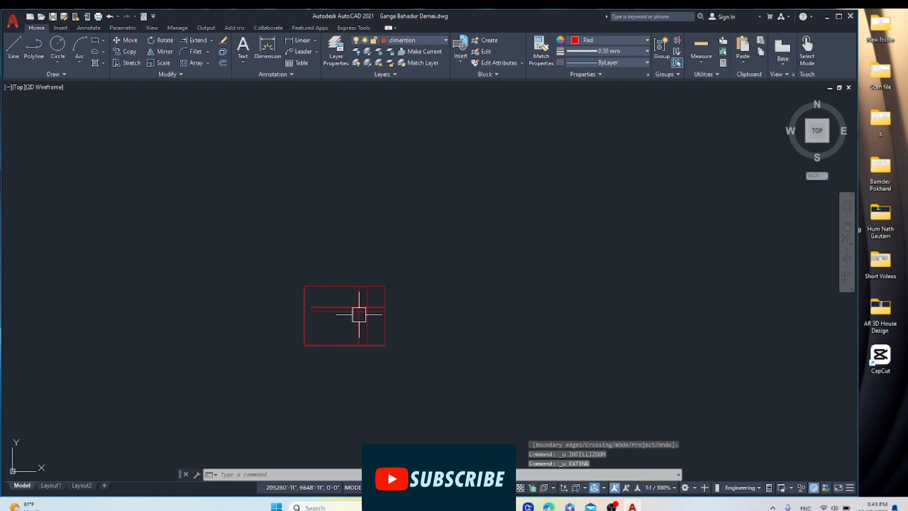
scroll(367, 317, "up", 6)
scroll(427, 314, "down", 4)
scroll(407, 308, "up", 10)
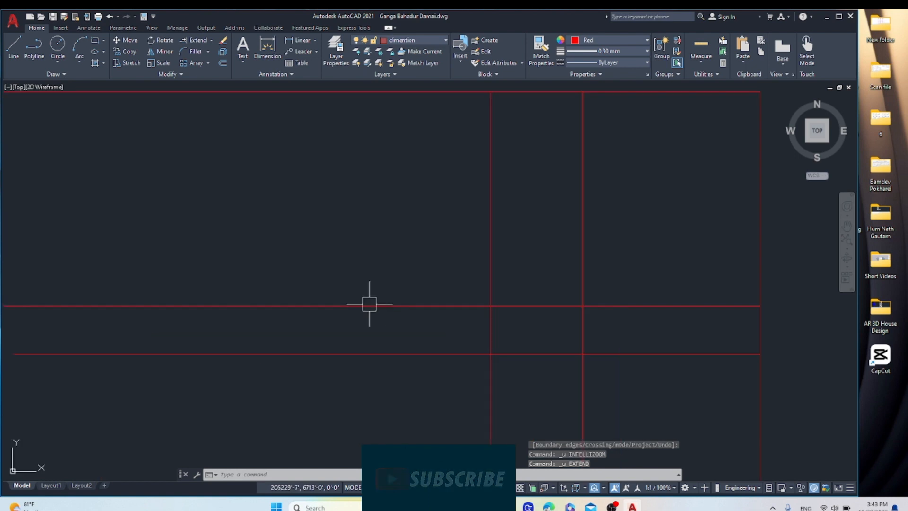
scroll(370, 304, "down", 5)
scroll(407, 321, "up", 8)
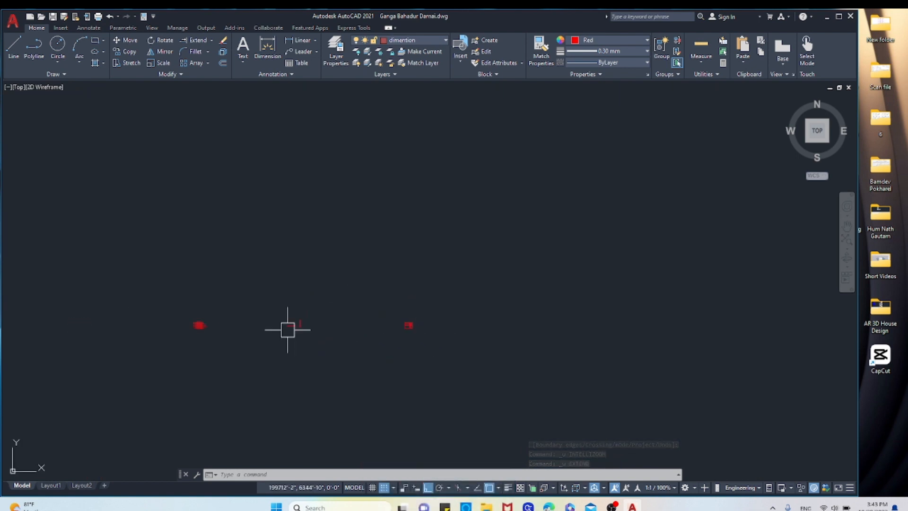
scroll(189, 325, "down", 8)
scroll(354, 298, "up", 5)
scroll(407, 289, "down", 4)
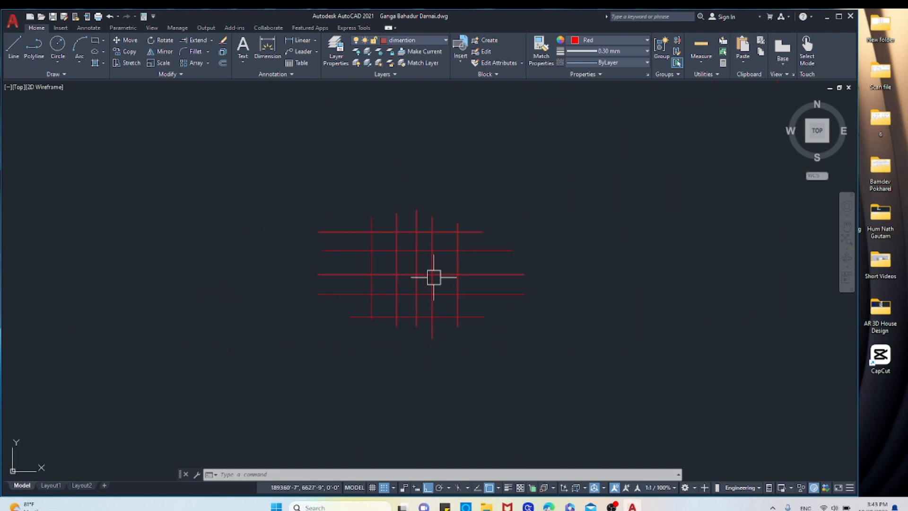
scroll(434, 277, "up", 5)
scroll(418, 304, "down", 2)
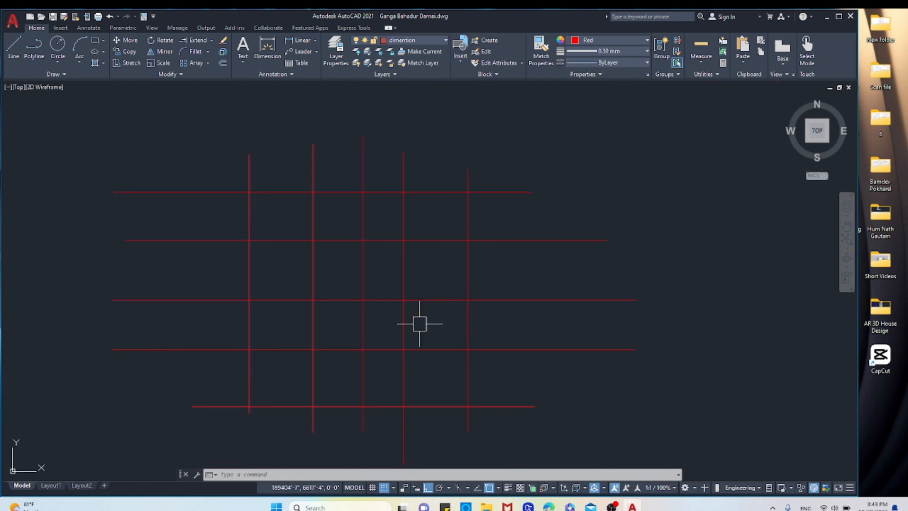
scroll(420, 320, "down", 4)
scroll(364, 320, "up", 4)
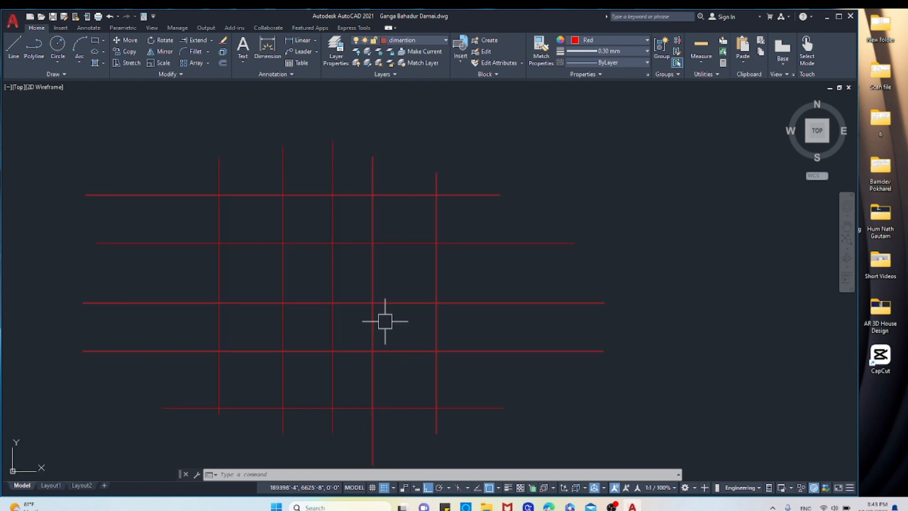
Using the Trim command, cut off all vertical line ends above the grid's uppermost horizontal line
scroll(385, 324, "down", 2)
scroll(386, 326, "up", 4)
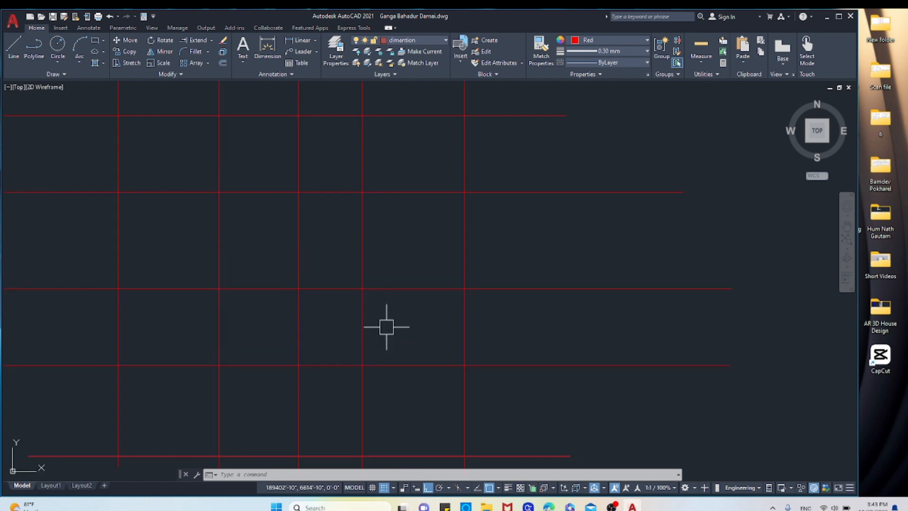
scroll(388, 326, "down", 2)
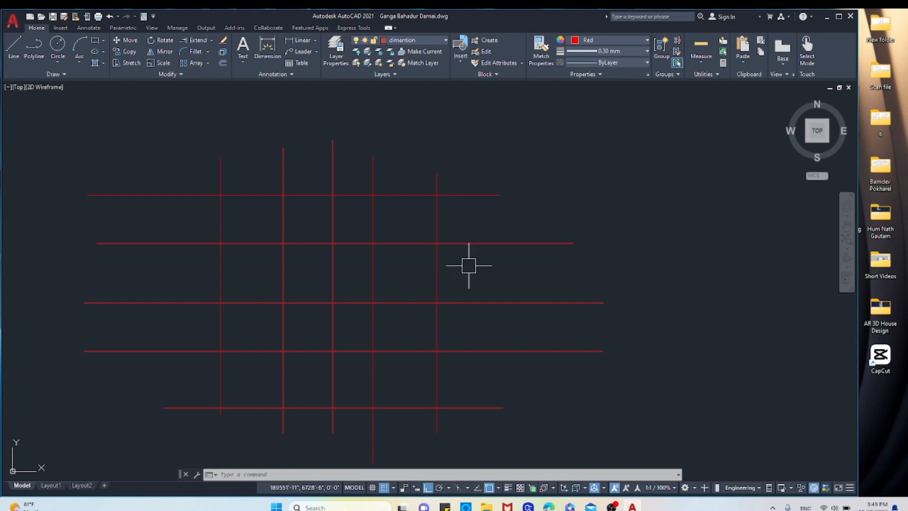
type("tr")
key("Return")
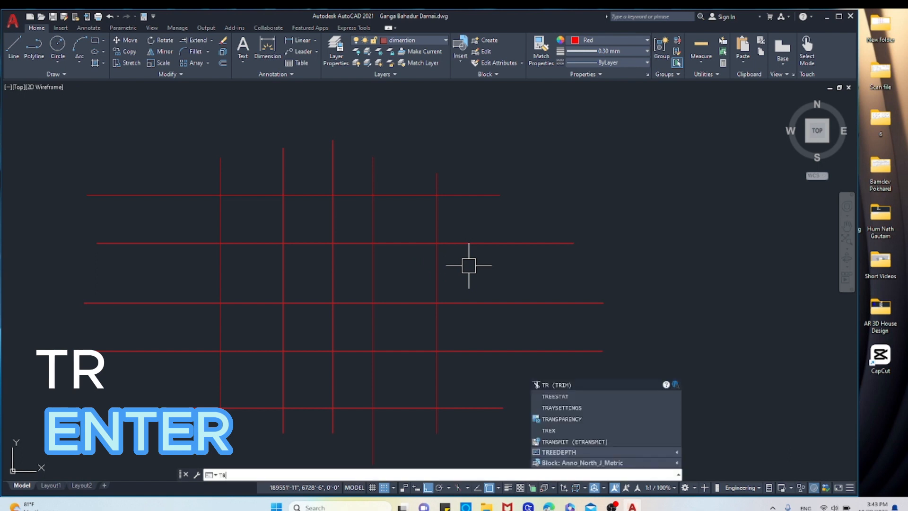
key("Return")
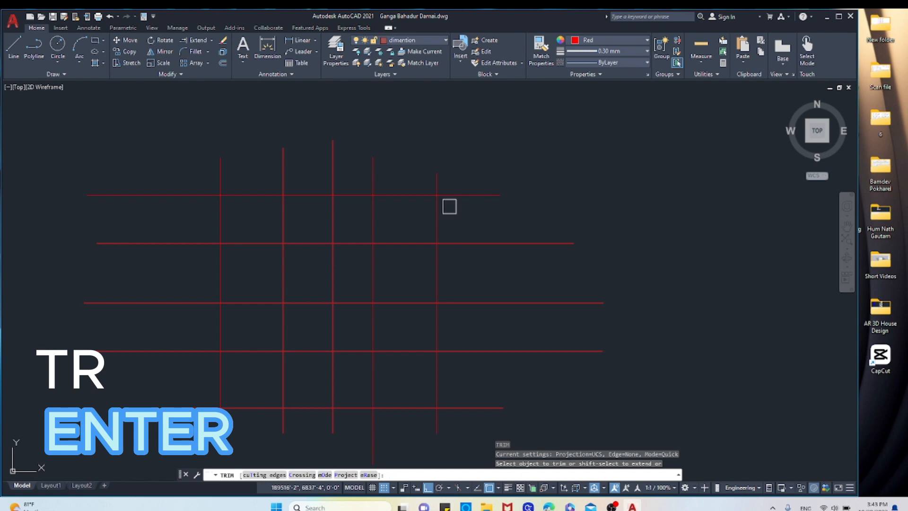
left_click(452, 186)
key("Return")
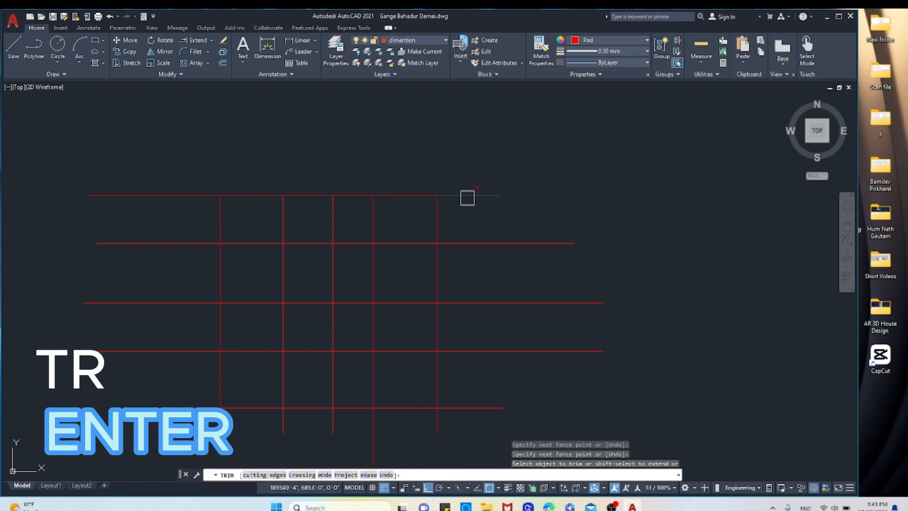
Trim the horizontal line ends beyond the rightmost vertical line and the vertical line ends below the lowest horizontal line
left_click(473, 243)
left_click(468, 302)
left_click(467, 351)
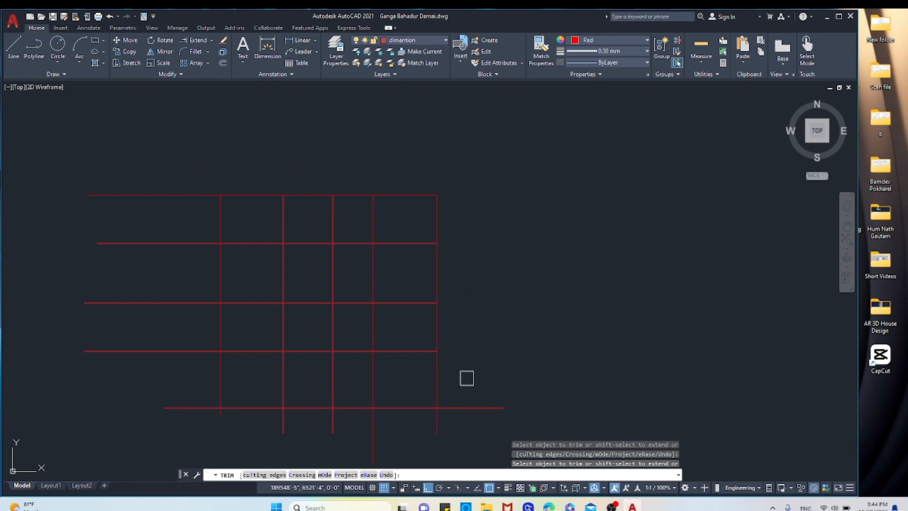
left_click(462, 412)
left_click(203, 416)
key("Return")
Trim the horizontal line ends beyond the leftmost vertical line, and undo the whole Trim operation
left_click(191, 174)
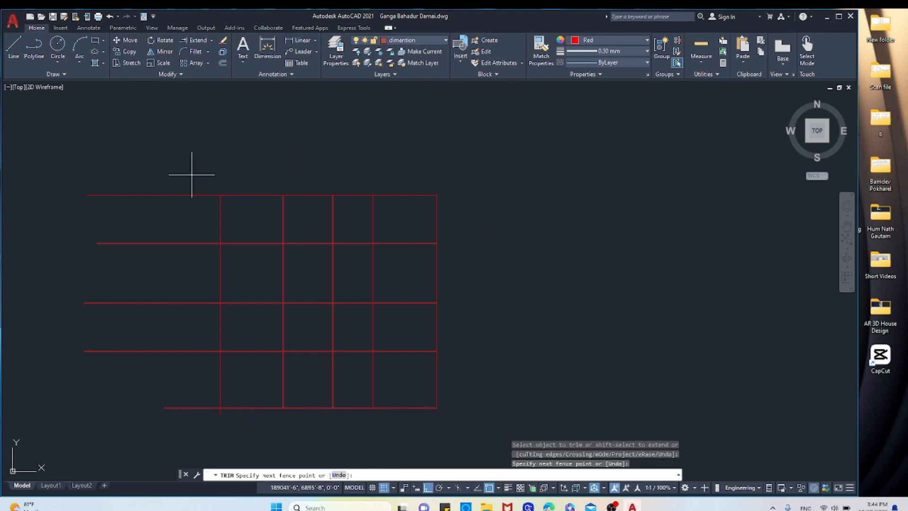
left_click(193, 441)
key("Return")
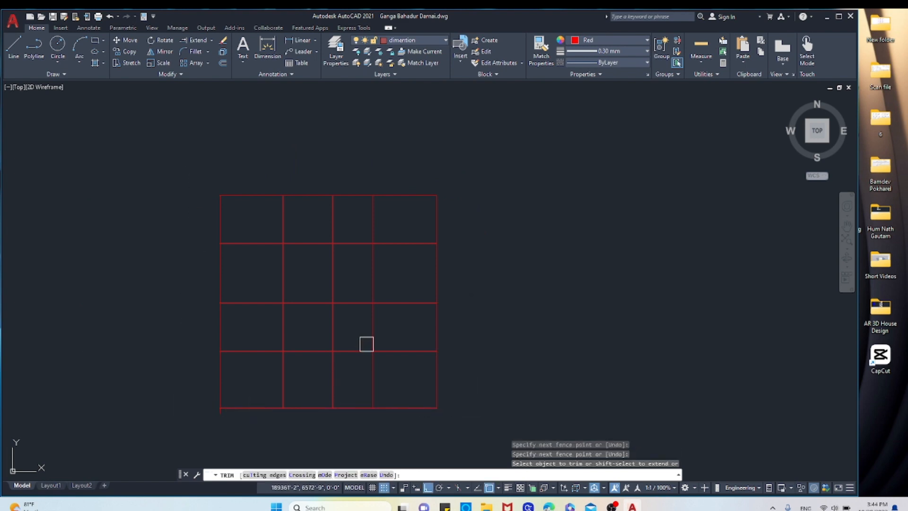
right_click(492, 223)
left_click(510, 231)
key("ctrl+z")
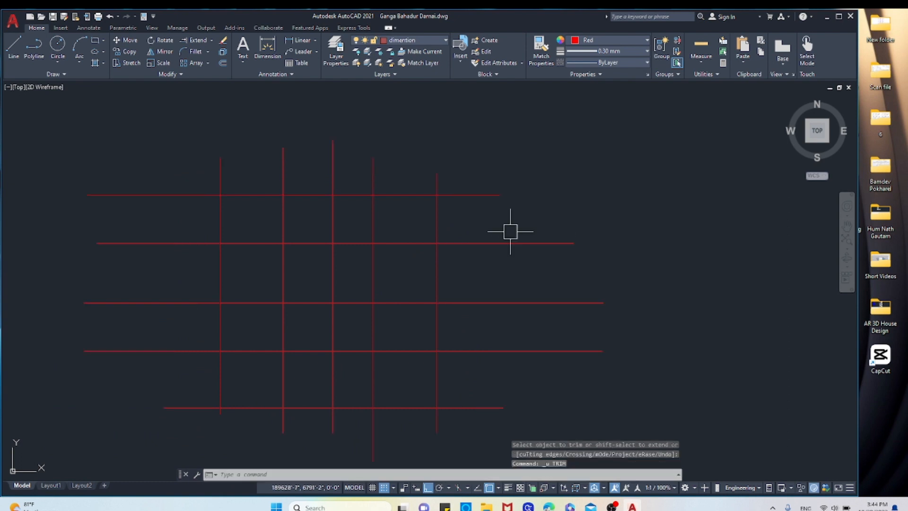
With Trim fences, cut the vertical line ends above the top horizontal line and the horizontal ends beyond the rightmost vertical line
scroll(477, 251, "down", 1)
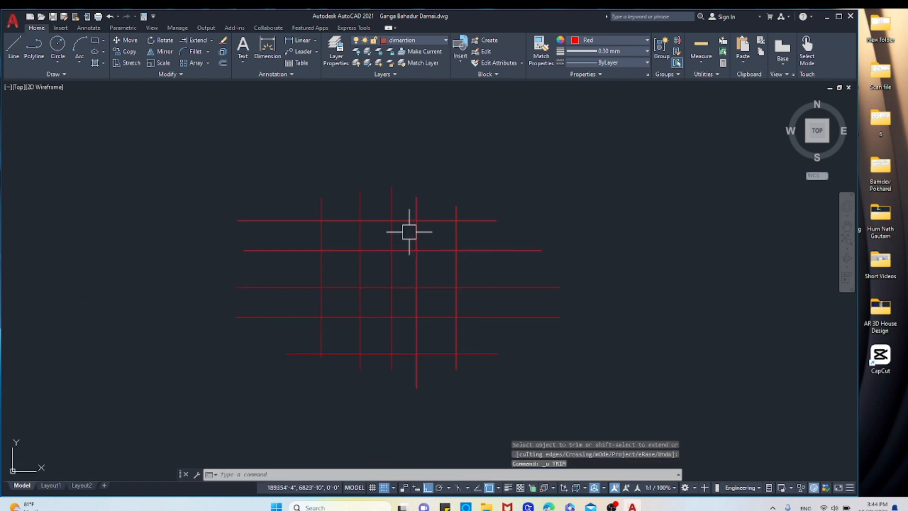
scroll(416, 234, "up", 2)
scroll(414, 226, "down", 2)
scroll(424, 242, "up", 2)
scroll(385, 264, "down", 2)
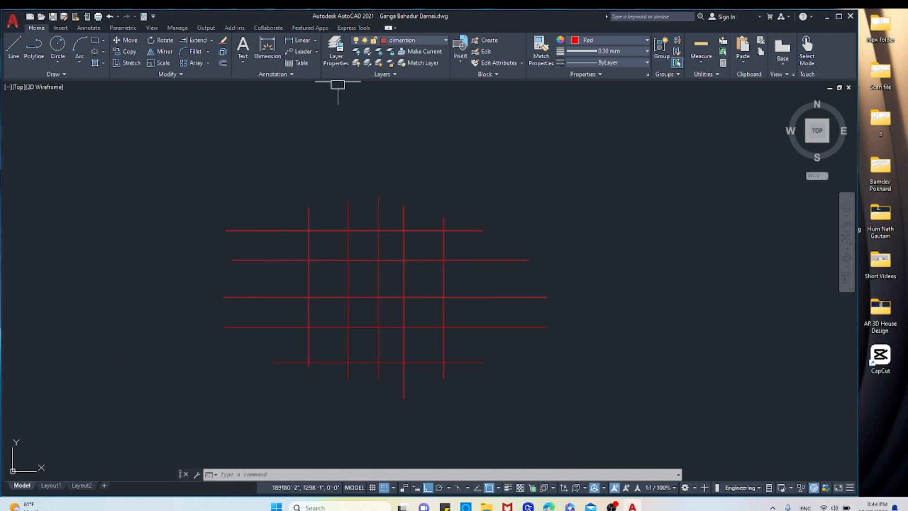
left_click(211, 41)
left_click(199, 56)
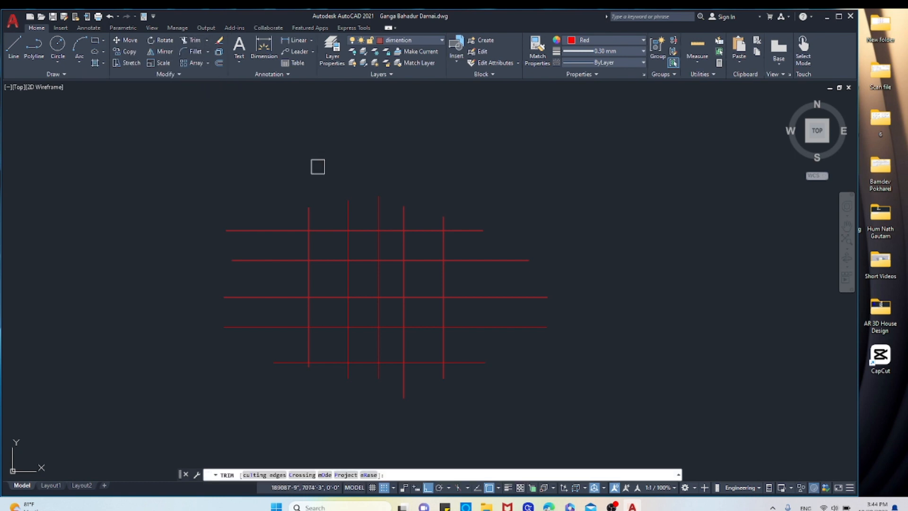
left_click(455, 221)
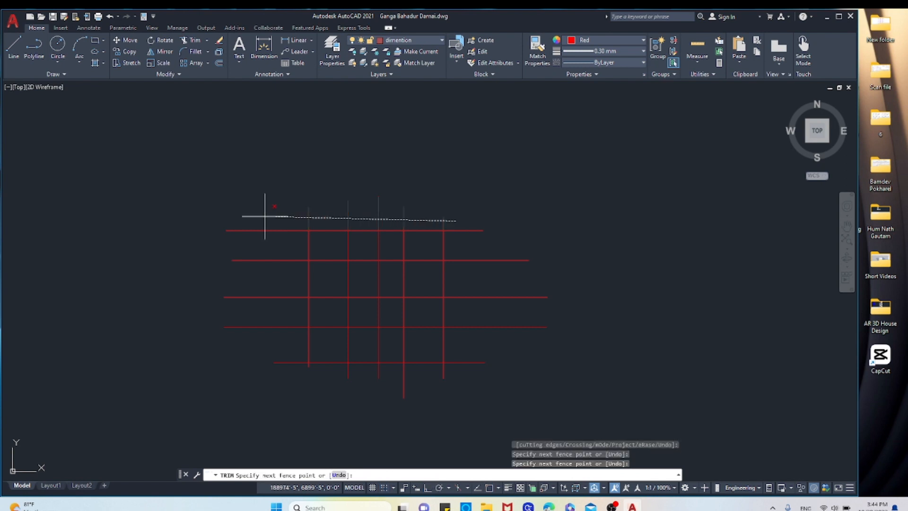
left_click(264, 216)
left_click(450, 213)
left_click(467, 384)
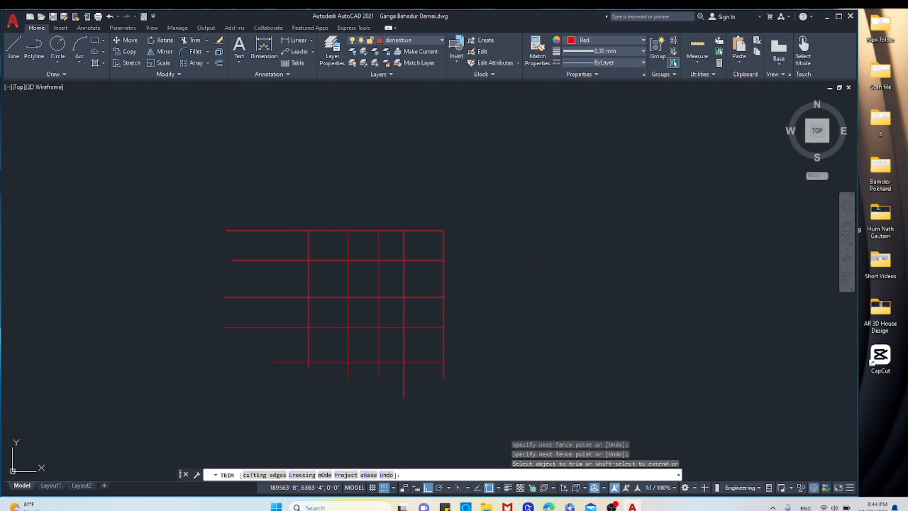
Trim the fourth vertical line's end below the bottom line and the horizontal ends beyond the leftmost vertical, and finish Trim
left_click(466, 391)
left_click(247, 371)
left_click(277, 205)
left_click(274, 371)
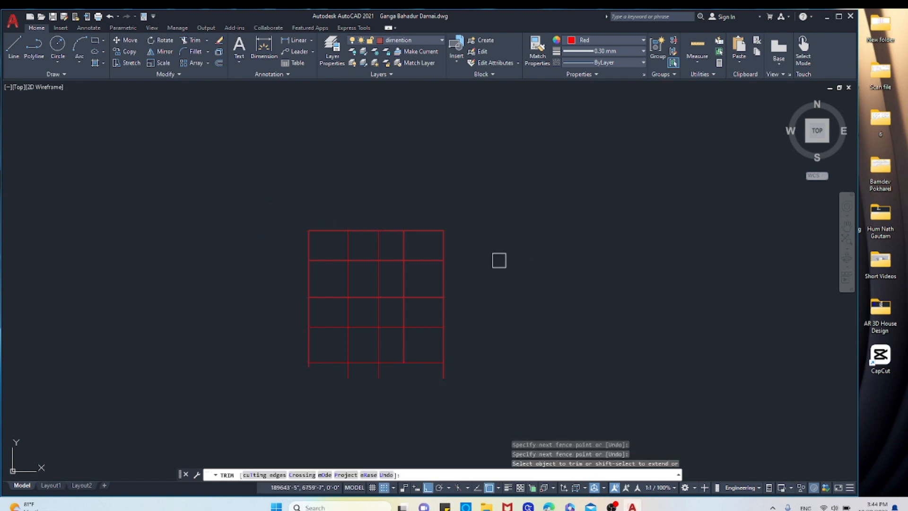
right_click(499, 260)
left_click(522, 261)
Trim the inner line segments that reach the outer square, leaving a detached two-by-two grid in its middle
scroll(339, 328, "up", 2)
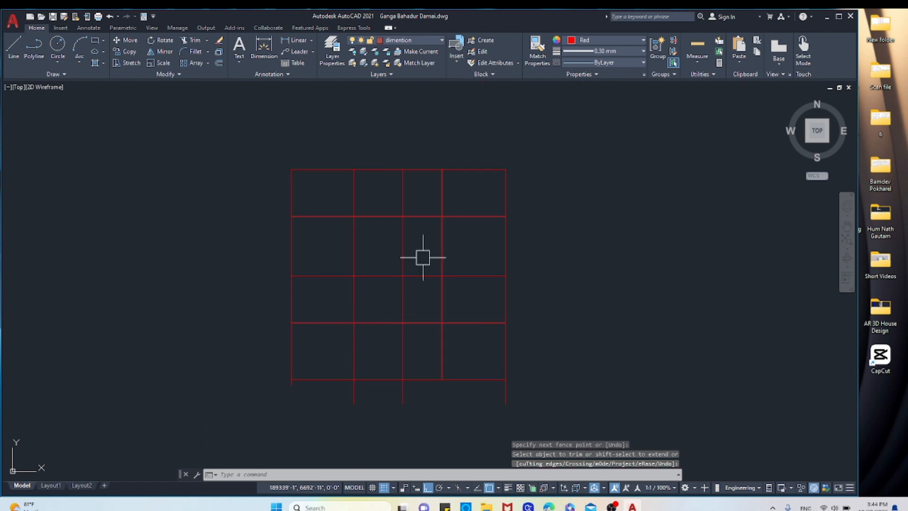
scroll(388, 292, "down", 2)
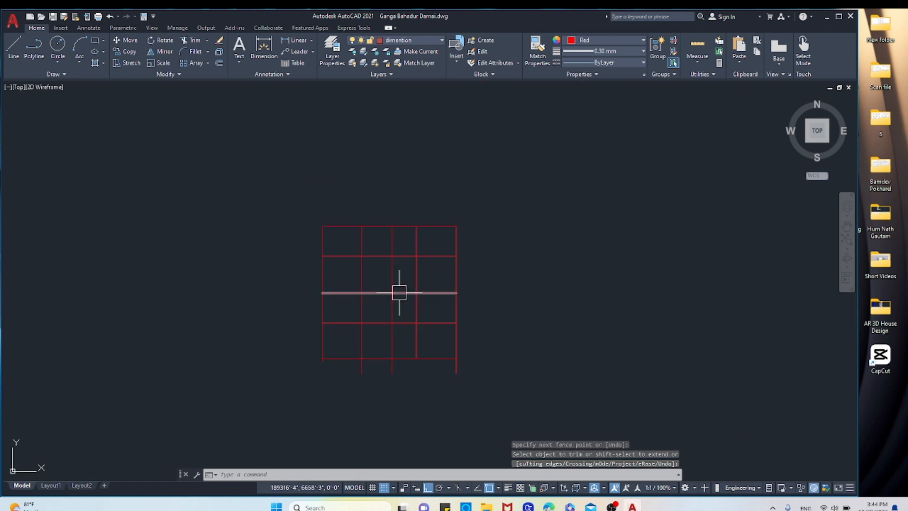
scroll(400, 293, "up", 2)
scroll(412, 308, "down", 2)
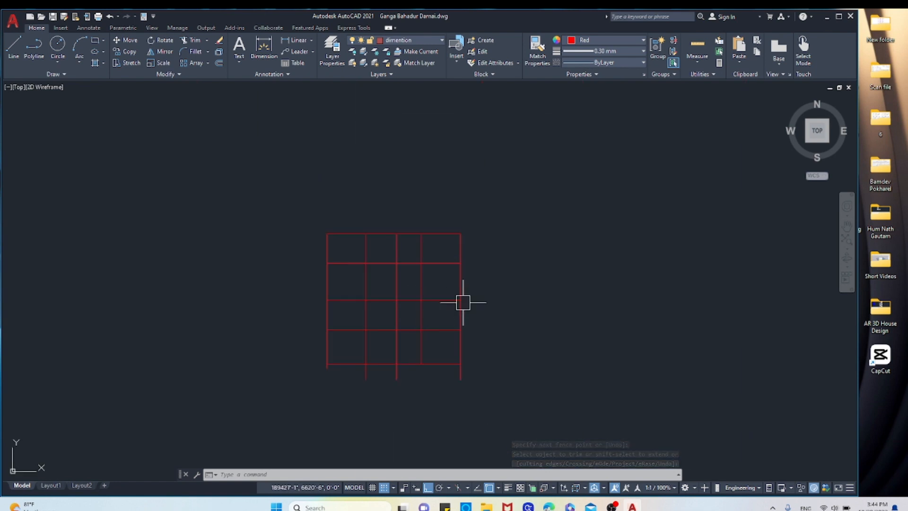
scroll(437, 260, "up", 2)
scroll(438, 260, "down", 2)
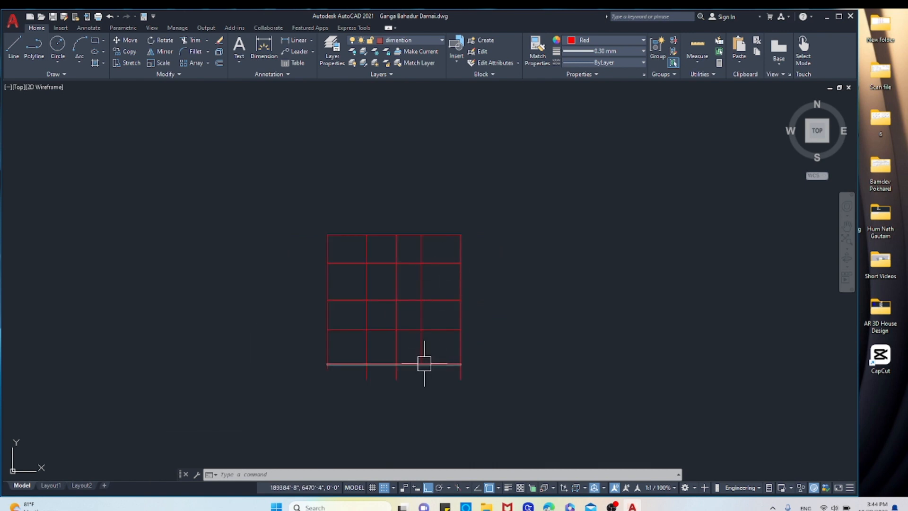
scroll(424, 363, "up", 2)
type("tr")
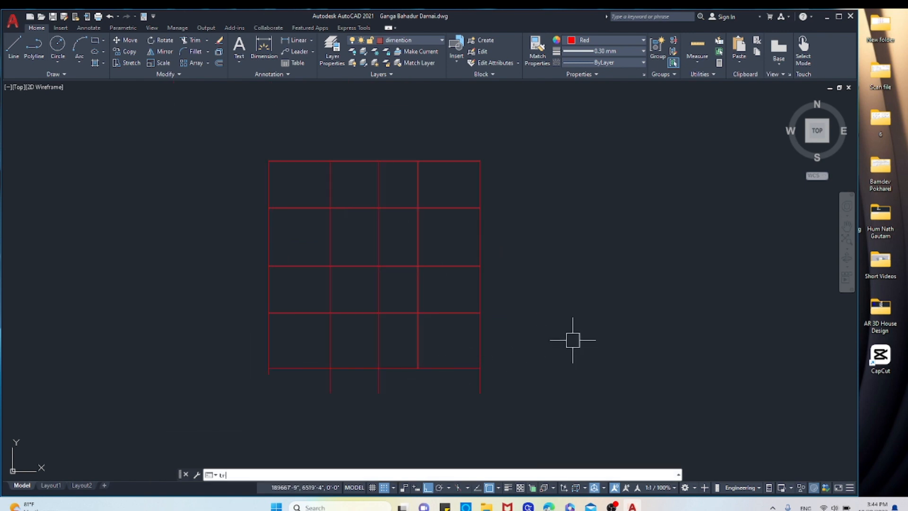
key("Return")
left_click(440, 200)
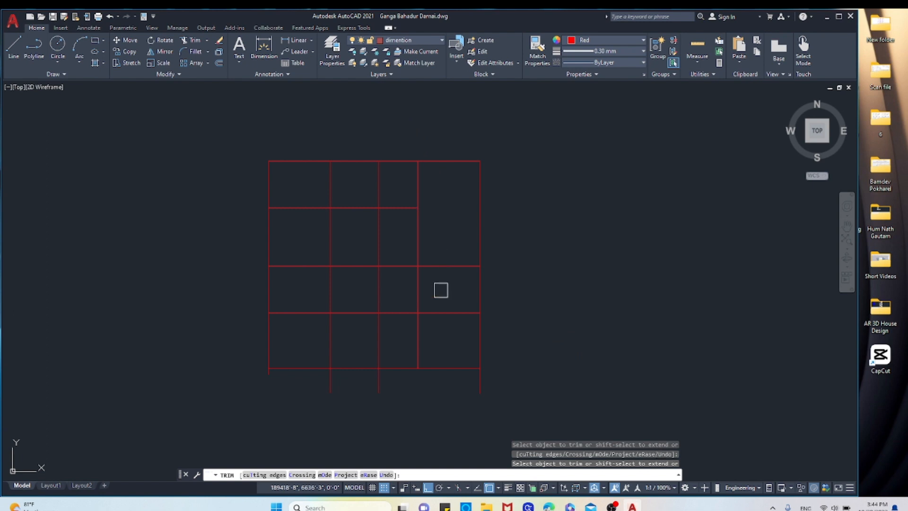
mouse_move(435, 331)
left_mouse_down()
mouse_move(395, 344)
mouse_move(298, 340)
left_mouse_up()
mouse_move(303, 189)
left_mouse_down()
mouse_move(310, 330)
mouse_move(437, 186)
mouse_move(515, 189)
left_mouse_up()
key("Return")
Using Trim's extend mode, extend the inner grid's right vertical and top horizontal to the outer edges and its other verticals upward
scroll(406, 205, "up", 4)
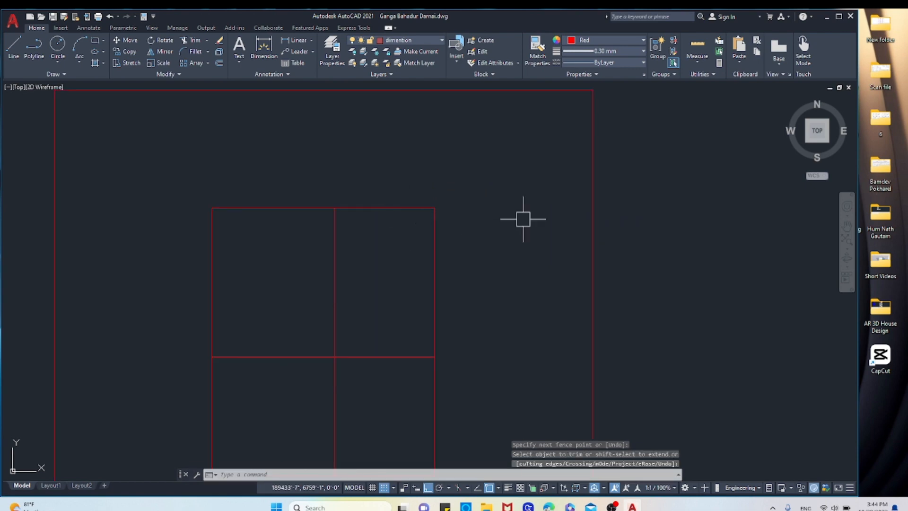
scroll(544, 209, "down", 4)
scroll(553, 247, "up", 2)
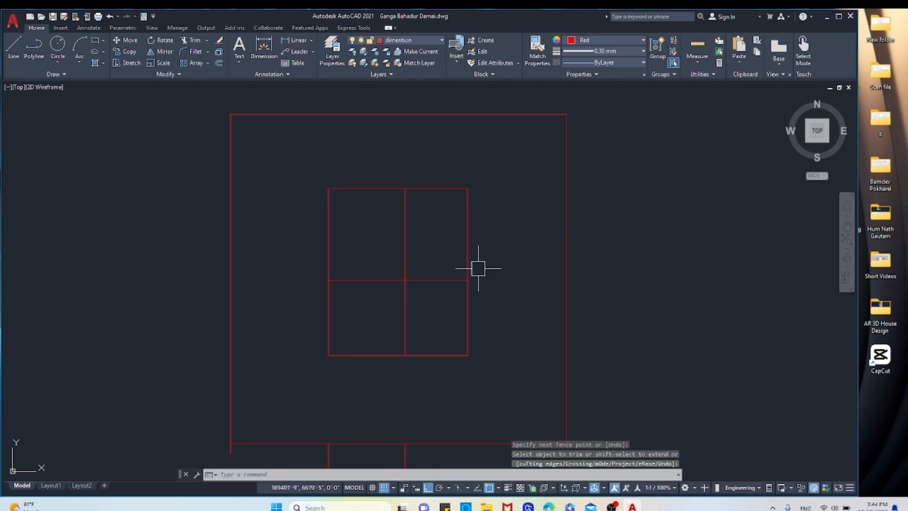
scroll(458, 288, "down", 2)
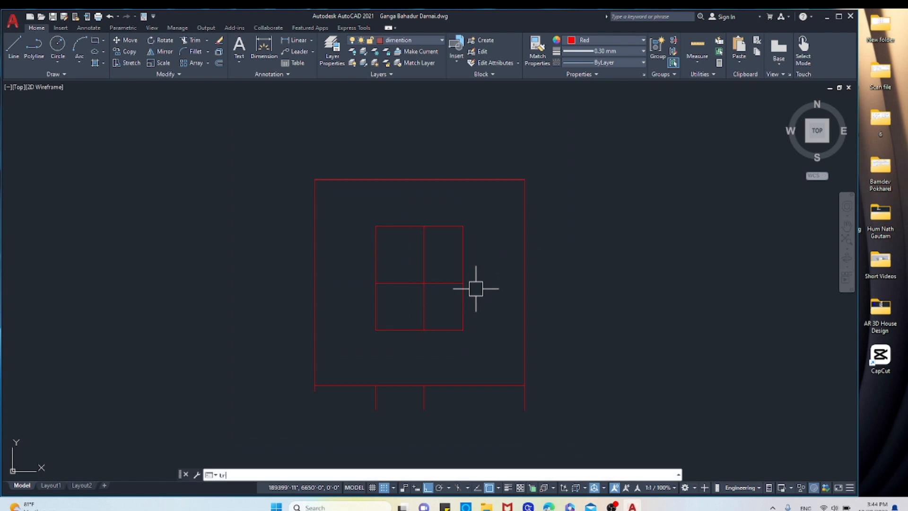
key("Return")
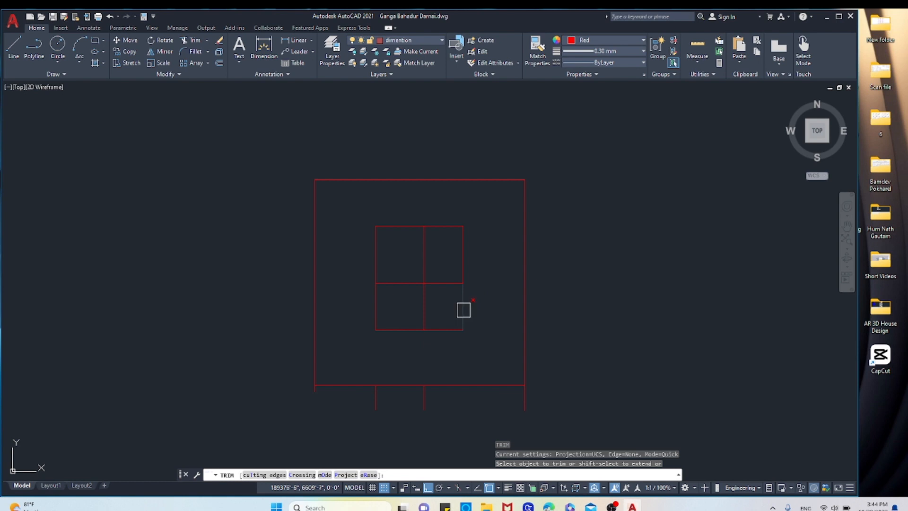
key("shift")
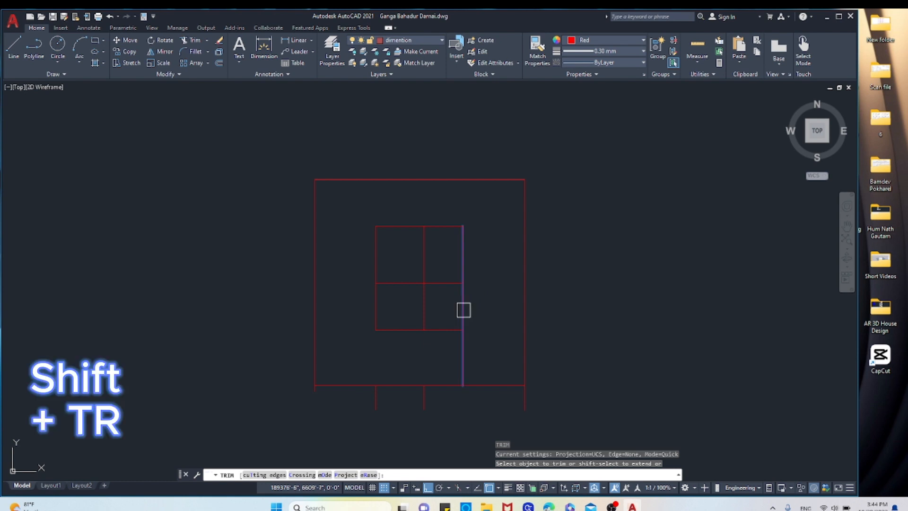
left_click(463, 254, "shift")
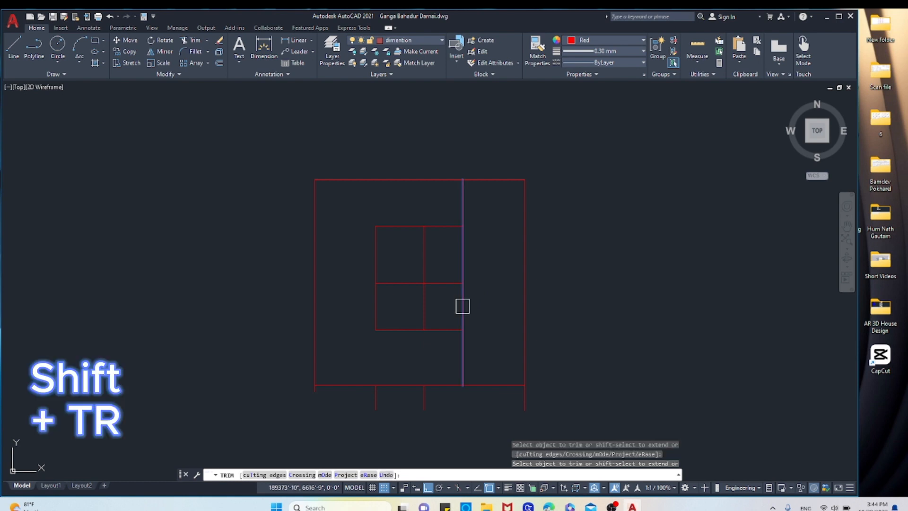
left_click(450, 223, "shift")
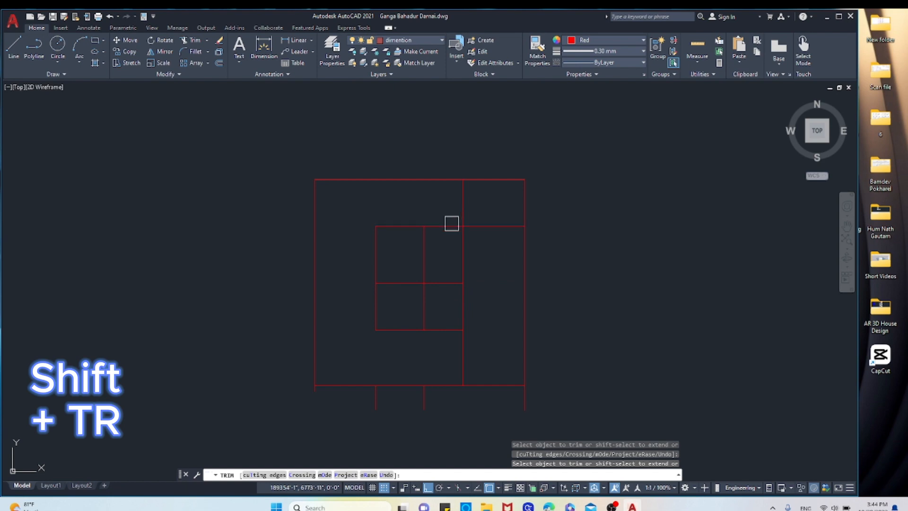
left_click(402, 225, "shift")
left_click(376, 254, "shift")
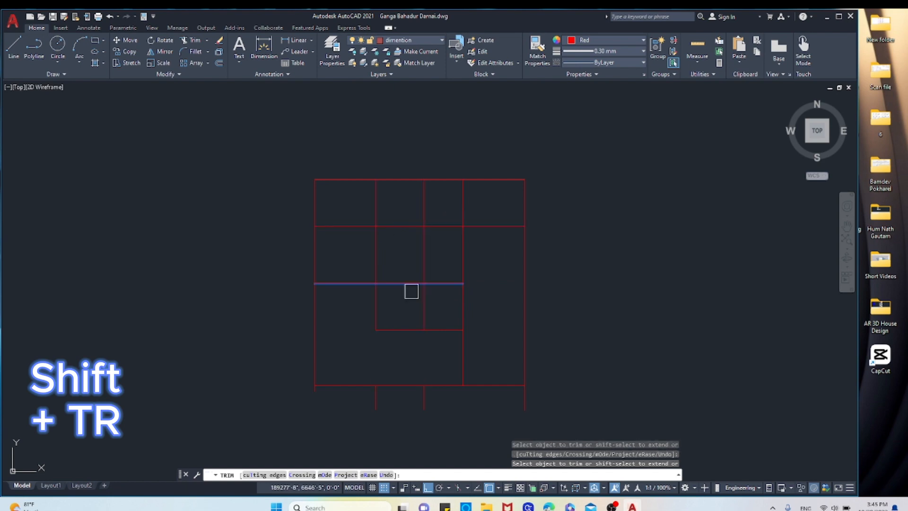
Extend the inner grid's two lower horizontals to both sides and its left and middle verticals to the bottom edge, and finish Trim
left_click(405, 284, "shift")
left_click(399, 330, "shift")
left_click(375, 310, "shift")
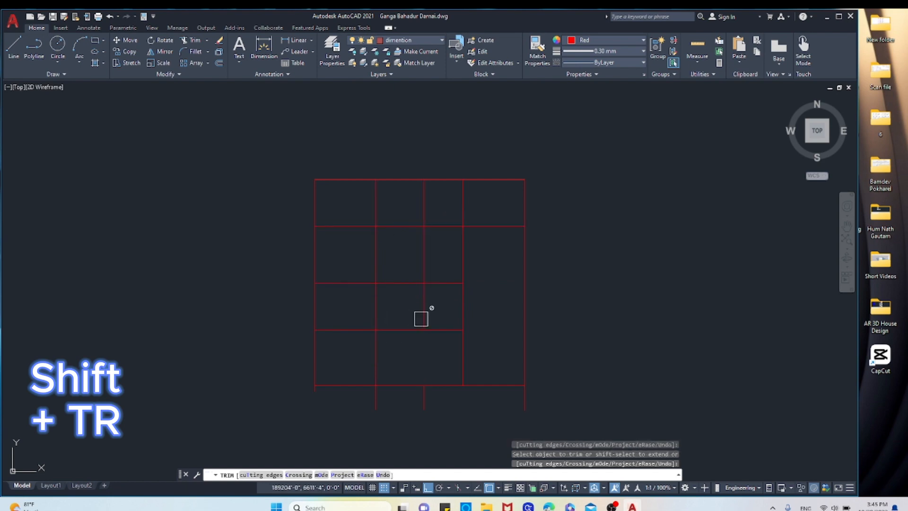
left_click(454, 283, "shift")
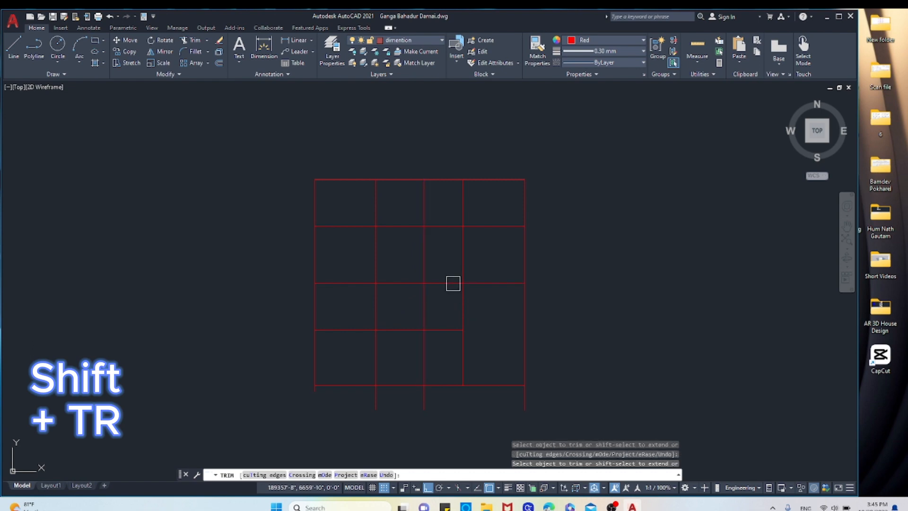
left_click(447, 330, "shift")
left_click(448, 332, "shift")
scroll(347, 356, "down", 2)
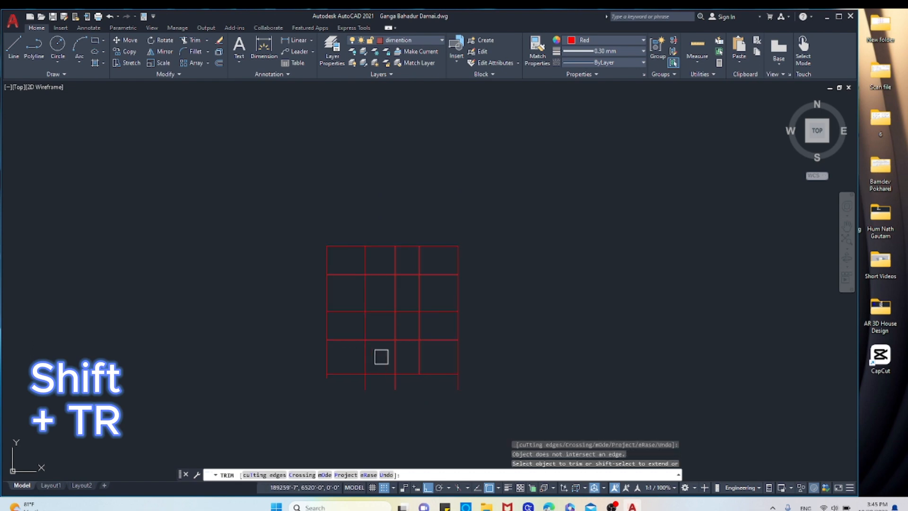
scroll(381, 356, "up", 2)
scroll(381, 352, "down", 2)
right_click(499, 299)
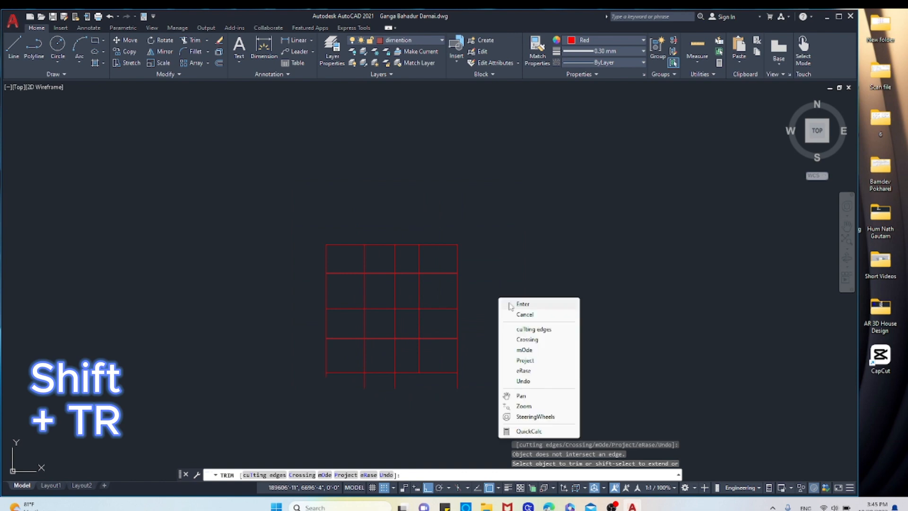
left_click(506, 304)
scroll(394, 342, "up", 2)
scroll(428, 364, "down", 2)
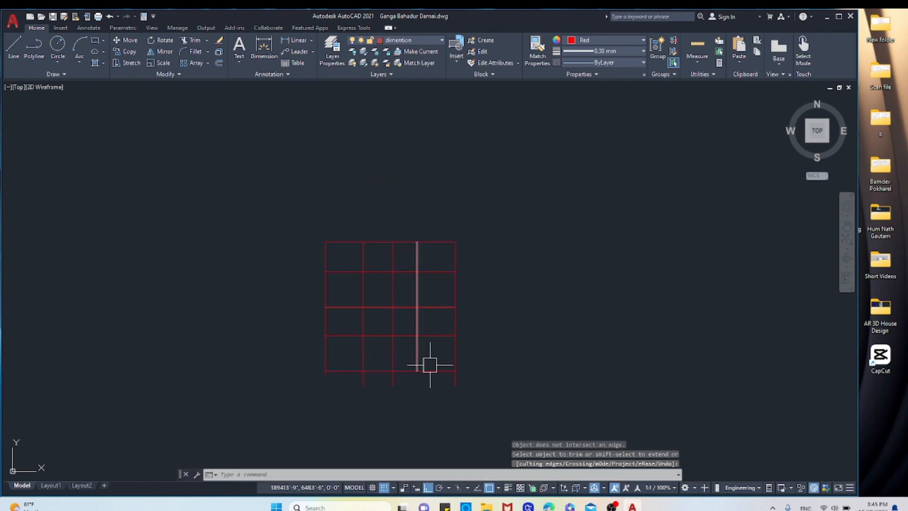
scroll(437, 357, "up", 2)
scroll(444, 337, "down", 4)
scroll(427, 335, "up", 6)
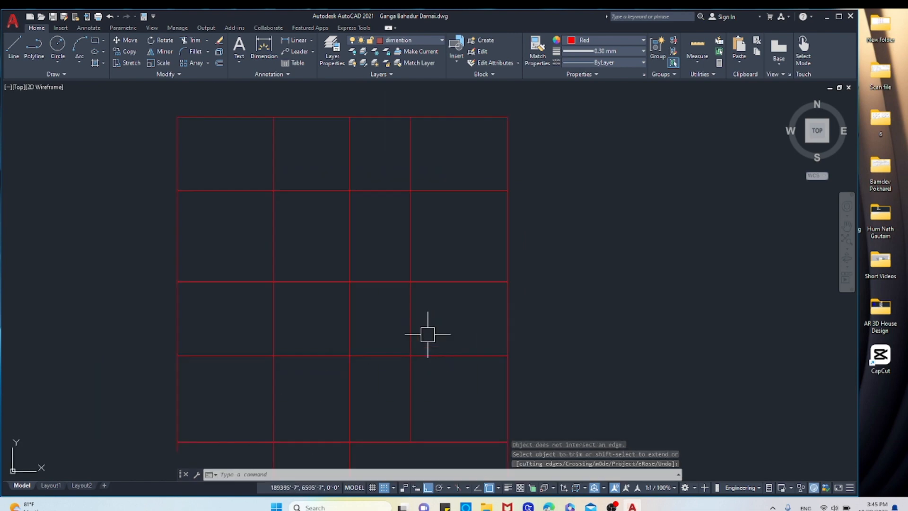
Offset the separate horizontal line beside the grid upward by 9"
scroll(431, 336, "down", 2)
scroll(431, 342, "down", 1)
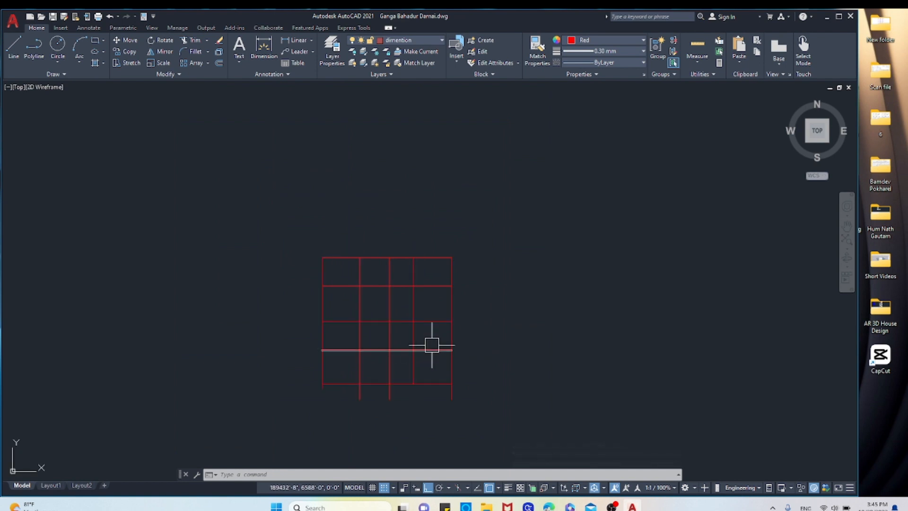
scroll(429, 345, "up", 1)
scroll(394, 352, "down", 3)
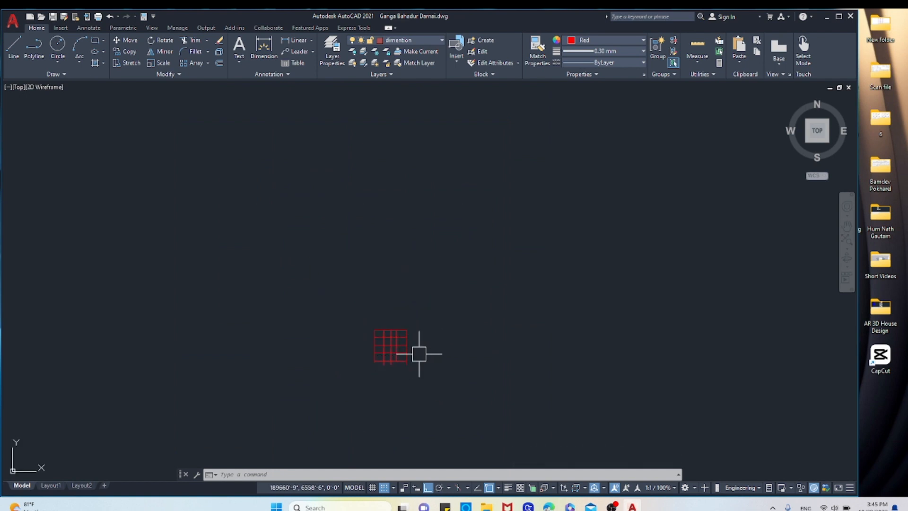
scroll(365, 349, "up", 6)
scroll(507, 351, "up", 8)
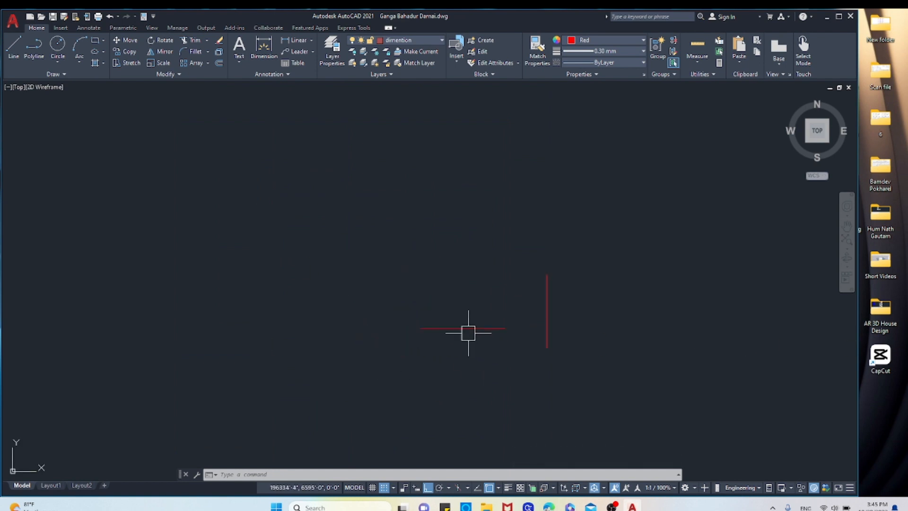
scroll(452, 305, "down", 1)
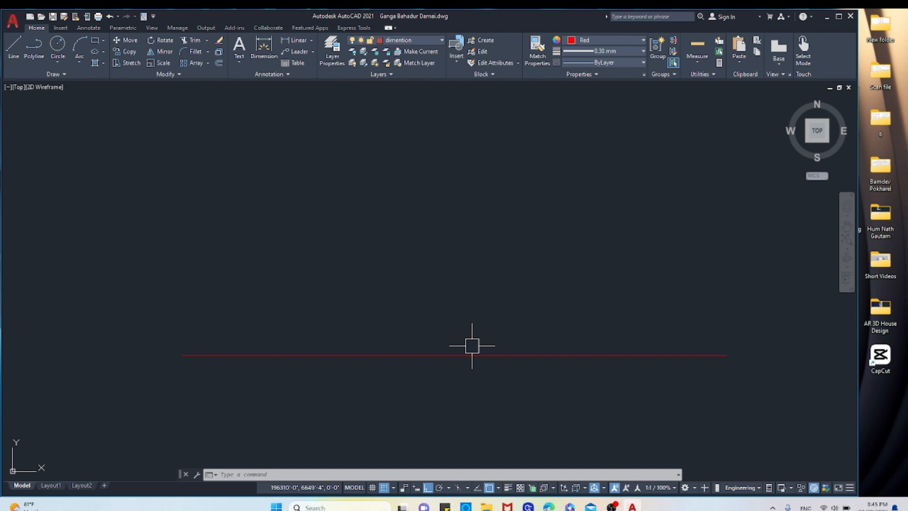
scroll(479, 363, "down", 2)
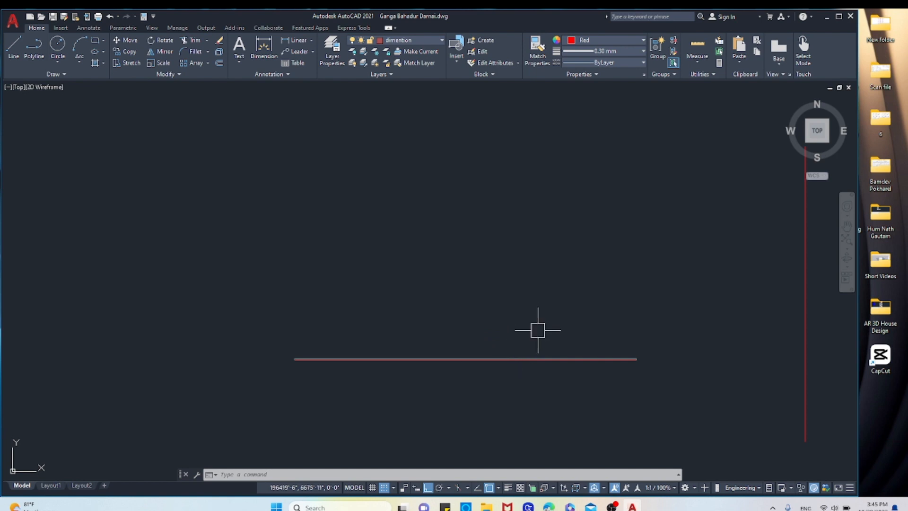
type("o")
key("Return")
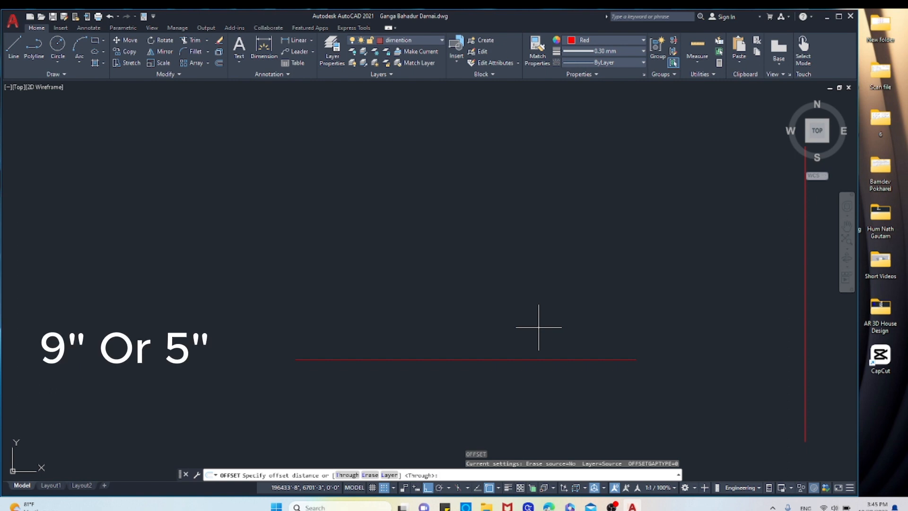
type("9\"")
key("Return")
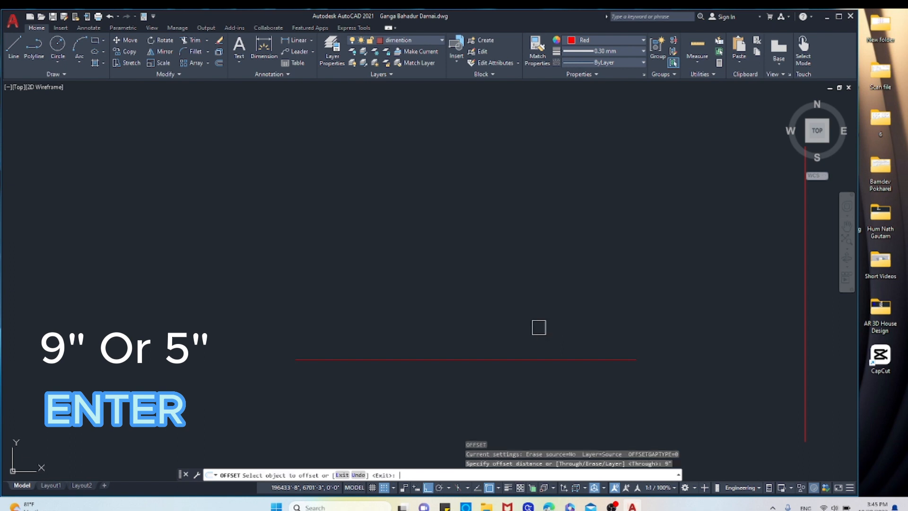
left_click(543, 359)
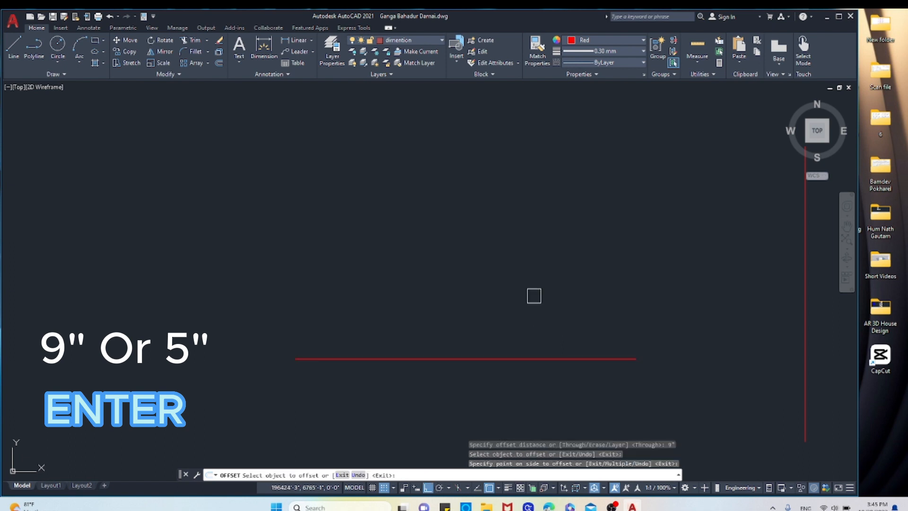
Offset six more copies of the horizontal line upward, each 9" above the previous one, and finish Offset
scroll(483, 355, "up", 5)
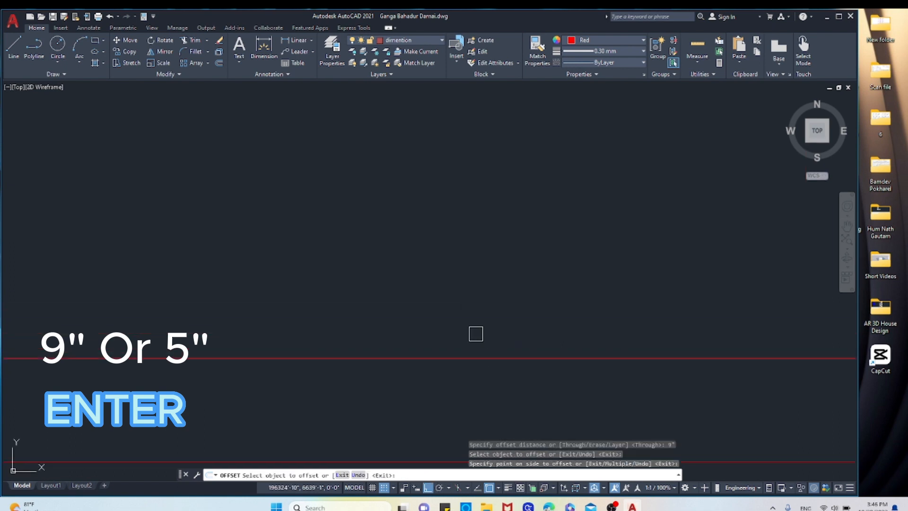
scroll(478, 340, "down", 3)
scroll(481, 349, "up", 5)
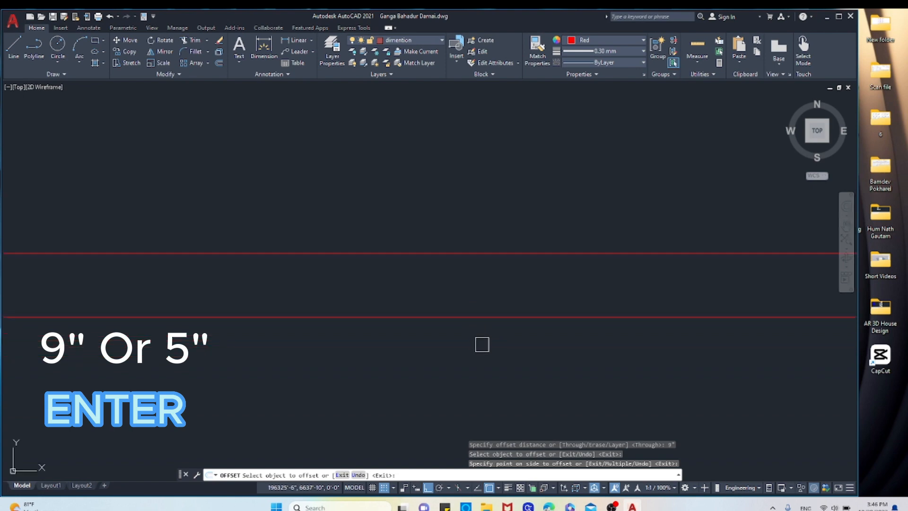
scroll(483, 343, "down", 2)
right_click(495, 263)
left_click(512, 235)
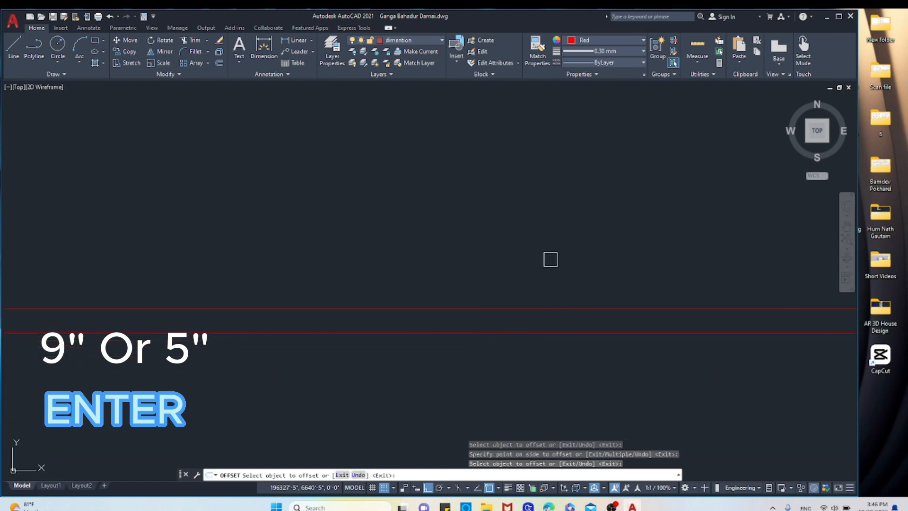
left_click(563, 306)
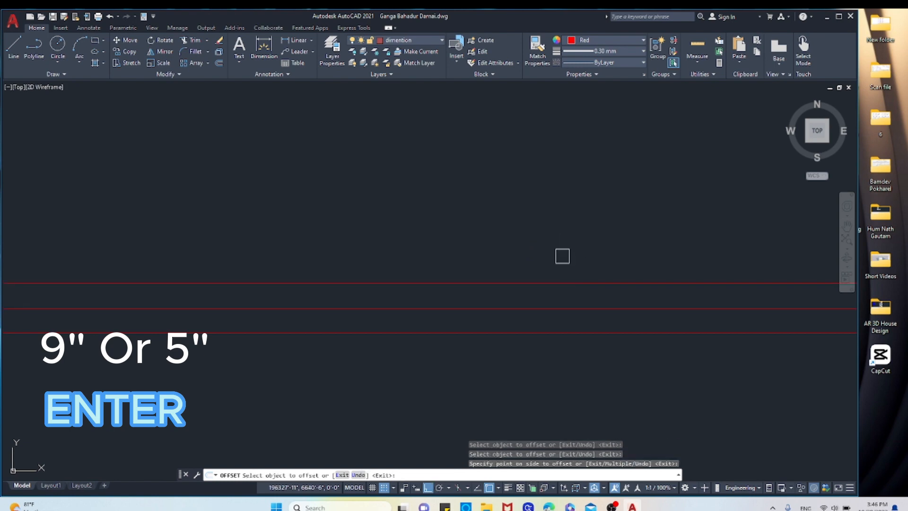
left_click(563, 260)
left_click(562, 283)
left_click(553, 263)
left_click(545, 238)
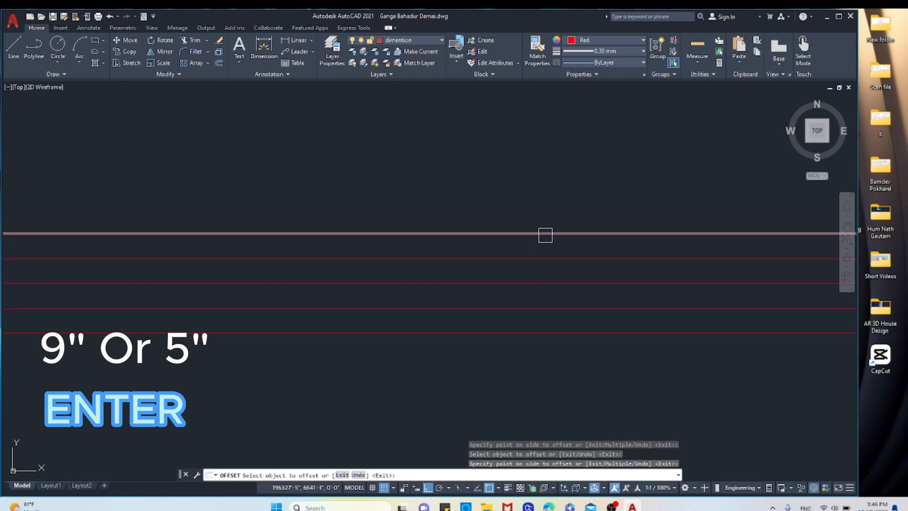
left_click(544, 236)
left_click(543, 194)
left_click(543, 211)
left_click(539, 176)
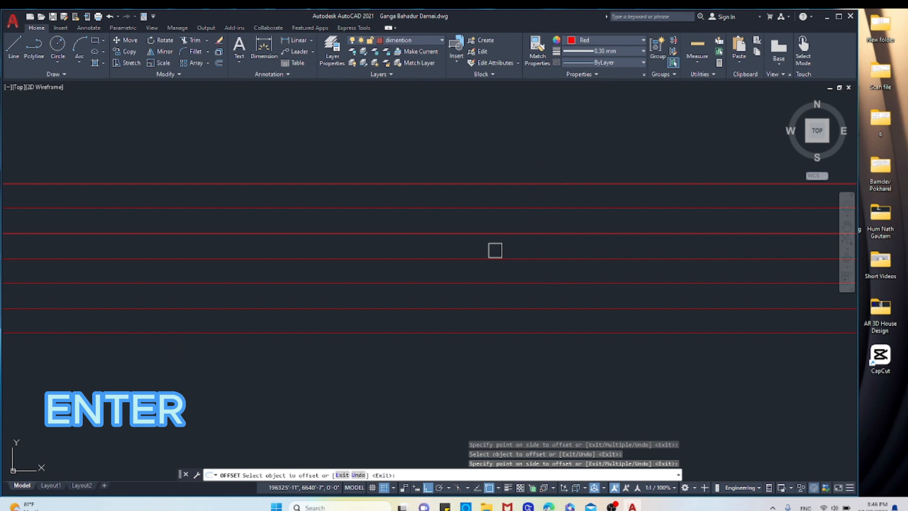
left_click(524, 179)
left_click(523, 146)
scroll(433, 297, "down", 6)
scroll(454, 236, "up", 4)
right_click(446, 216)
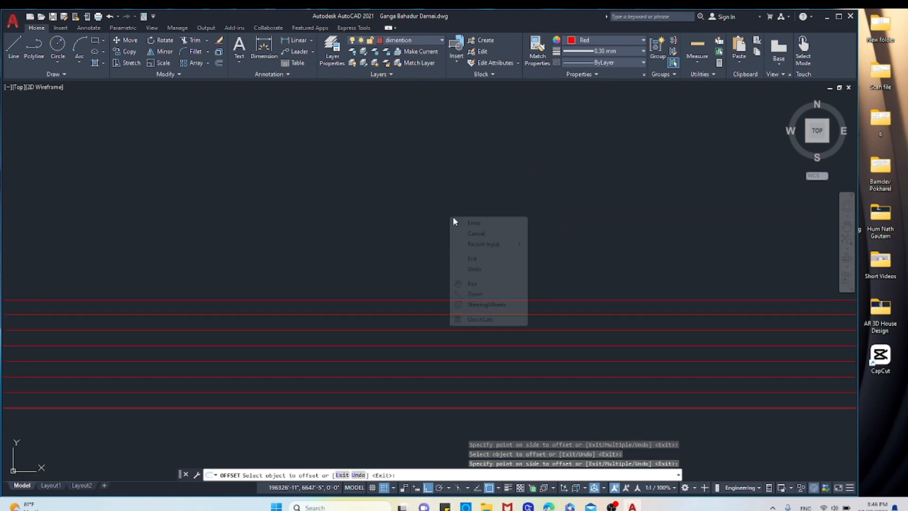
left_click(466, 223)
Erase the six upper offset copies, keeping only the lowest two horizontal lines
scroll(434, 374, "up", 5)
scroll(450, 364, "down", 2)
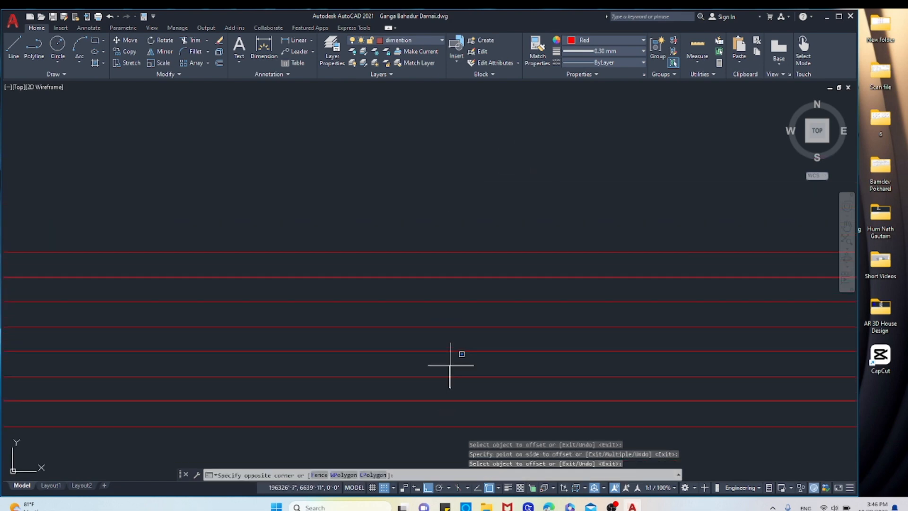
left_click(449, 387)
left_click(389, 224)
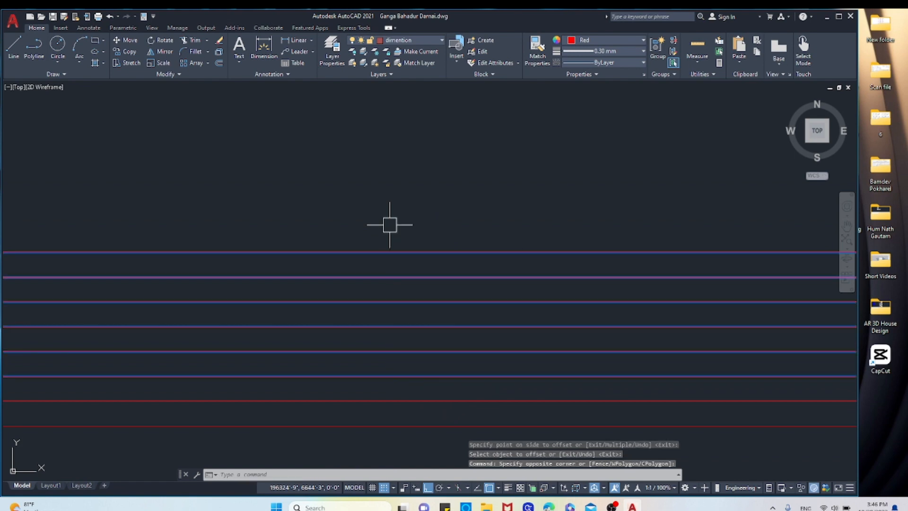
key("Delete")
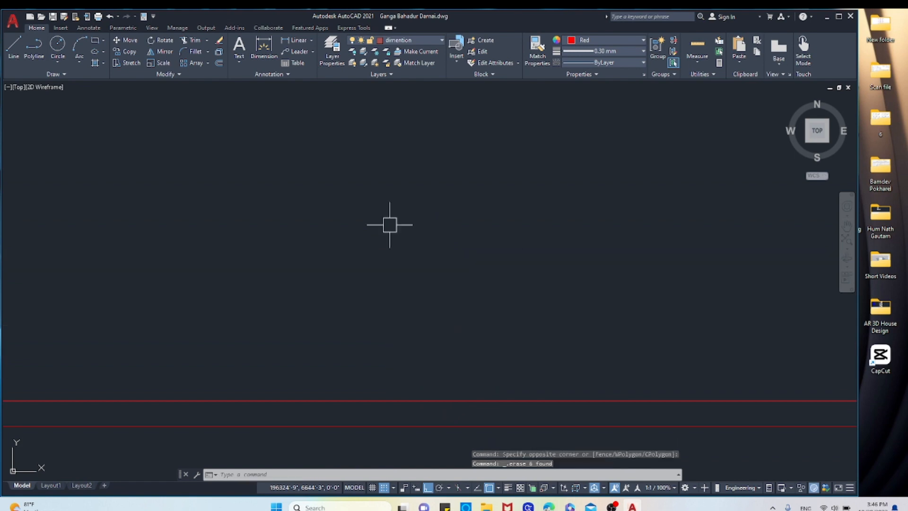
Place an aligned dimension across the gap between the two horizontal lines
left_click(311, 41)
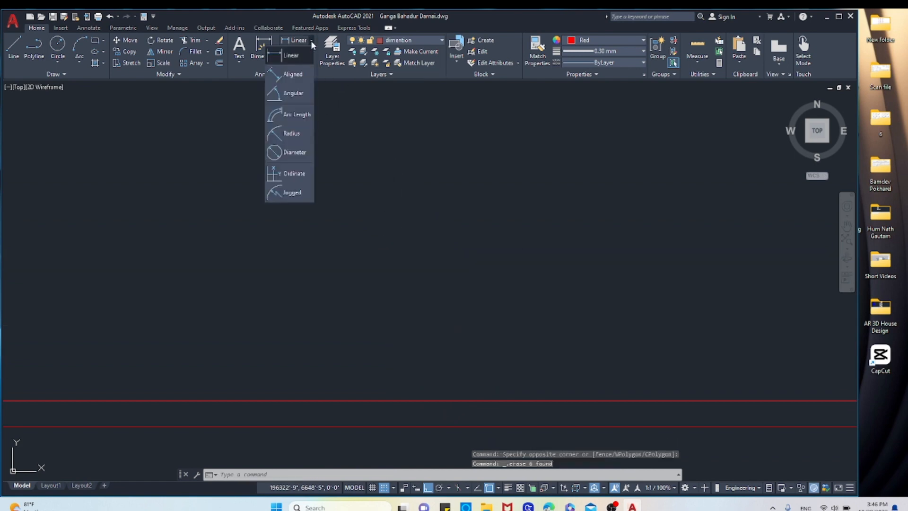
left_click(293, 75)
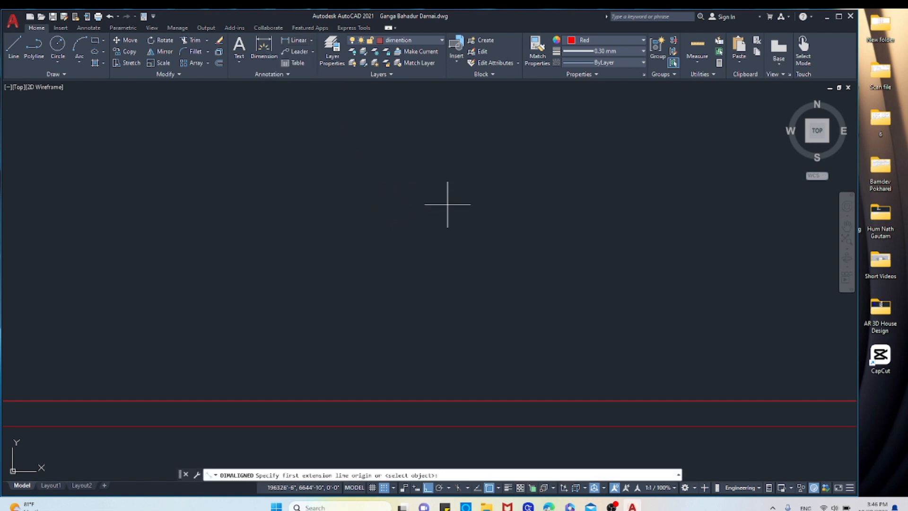
left_click(460, 401)
left_click(458, 425)
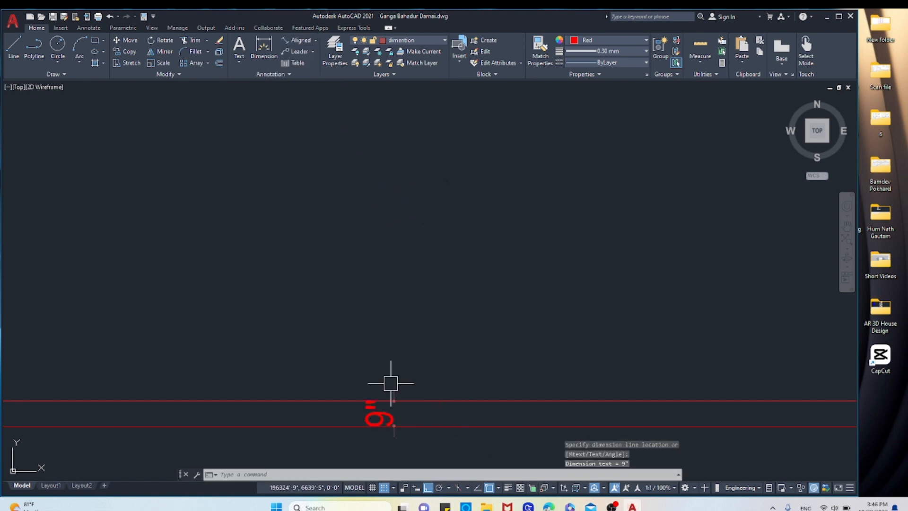
scroll(391, 356, "down", 3)
scroll(391, 389, "up", 5)
scroll(352, 334, "down", 4)
scroll(363, 331, "up", 4)
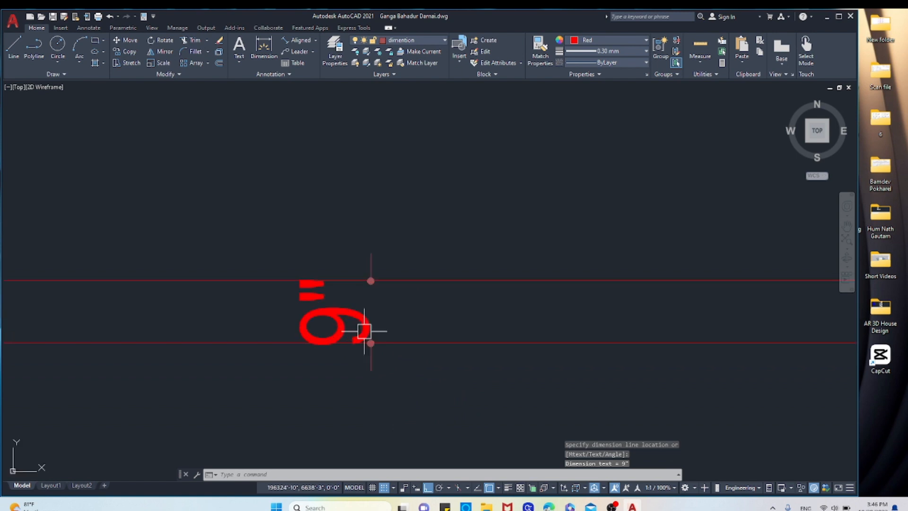
Erase the aligned dimension between the two horizontal lines
scroll(364, 331, "up", 2)
scroll(375, 336, "down", 2)
scroll(371, 332, "up", 5)
left_click(371, 331)
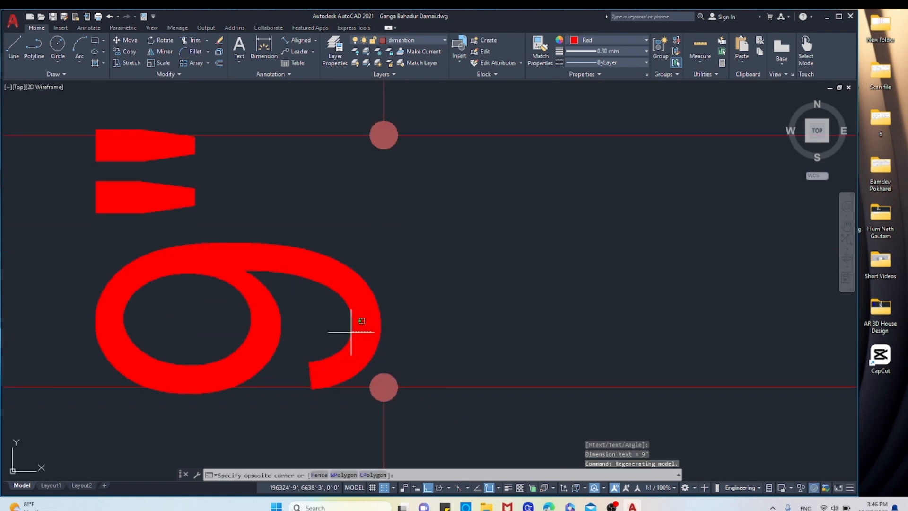
left_click(351, 332)
scroll(343, 343, "down", 5)
key("Delete")
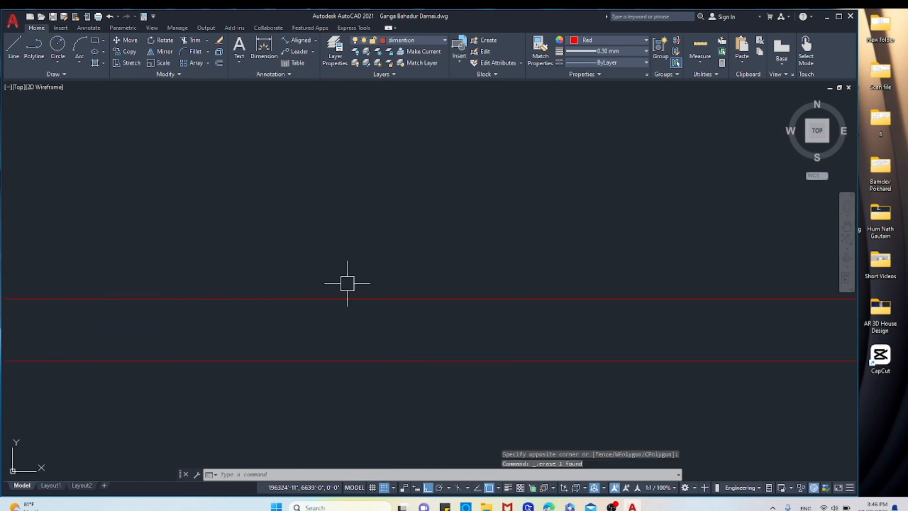
Offset the vertical line 9" to its left and finish Offset
scroll(347, 282, "down", 6)
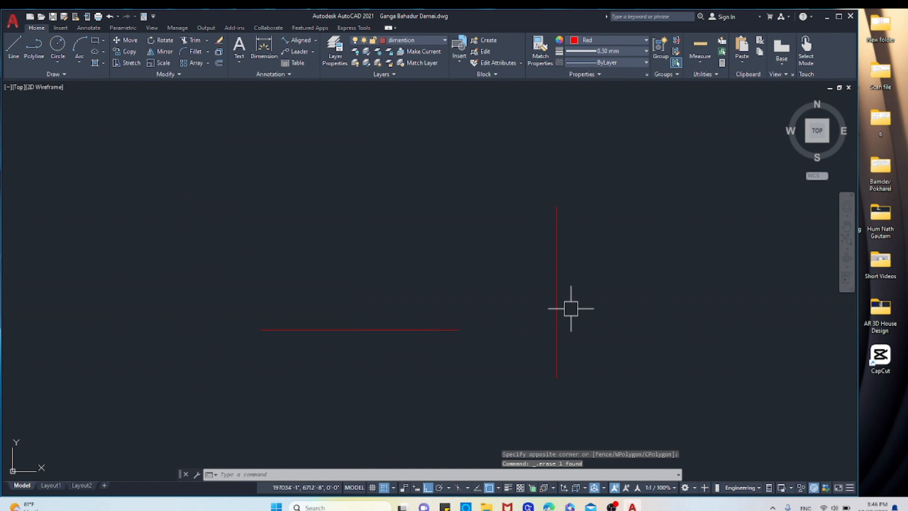
scroll(567, 308, "up", 5)
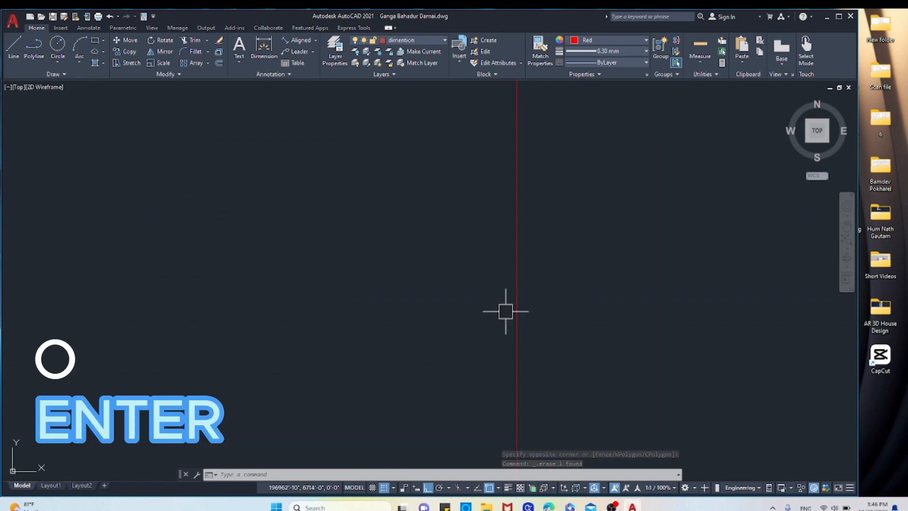
type("o")
key("Return")
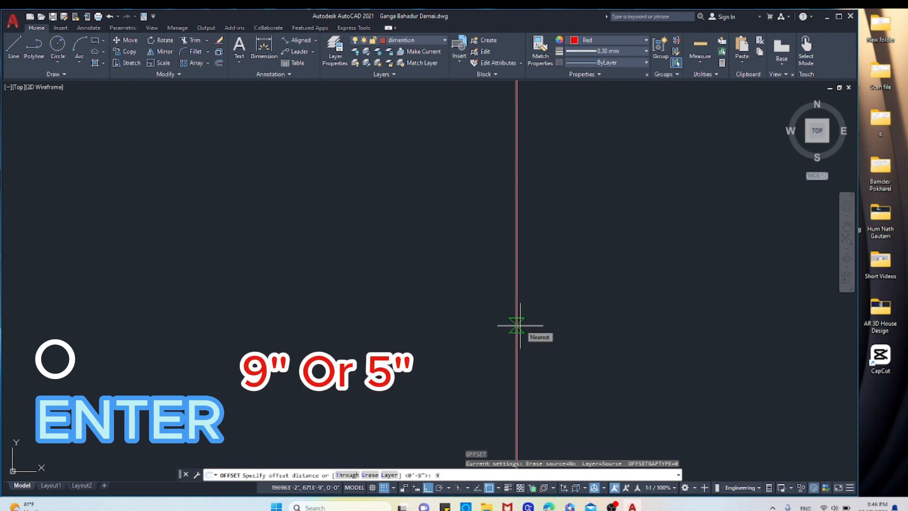
key("Return")
left_click(518, 304)
left_click(420, 315)
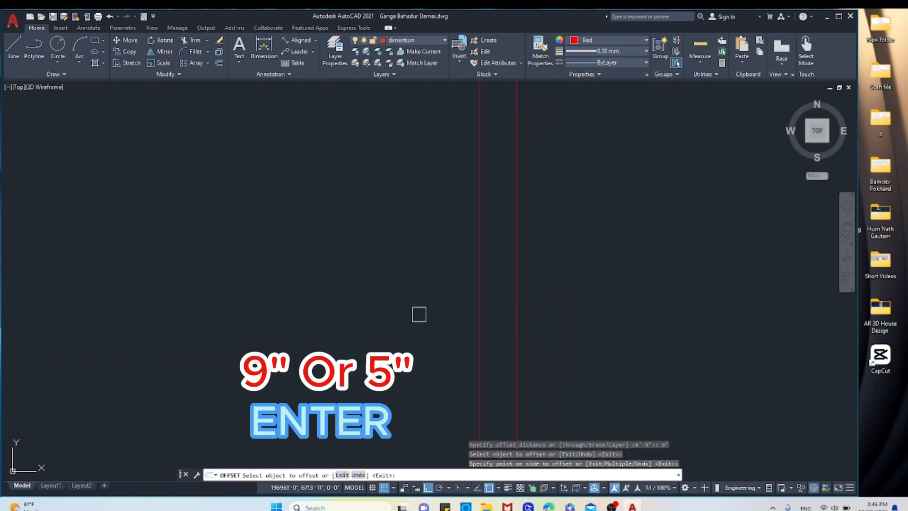
right_click(433, 299)
left_click(454, 306)
Place an aligned dimension across the gap between the two vertical lines
left_click(298, 40)
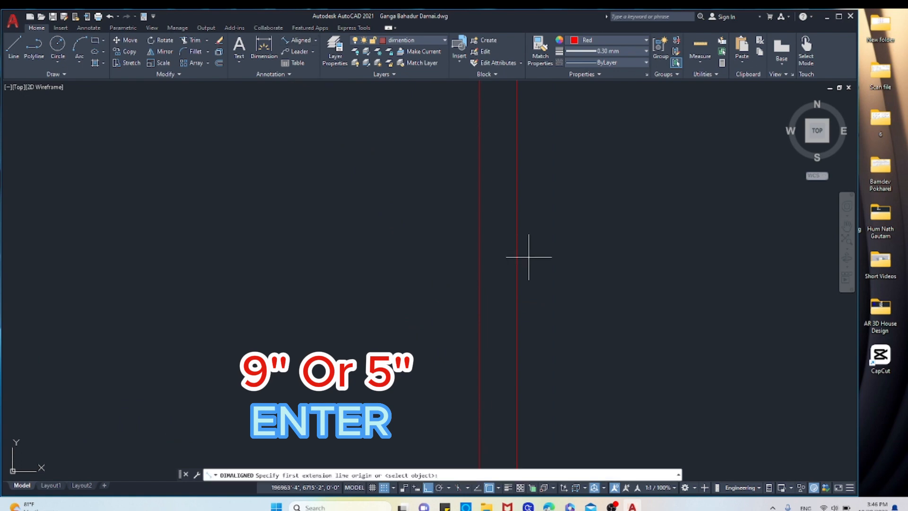
left_click(480, 285)
left_click(517, 292)
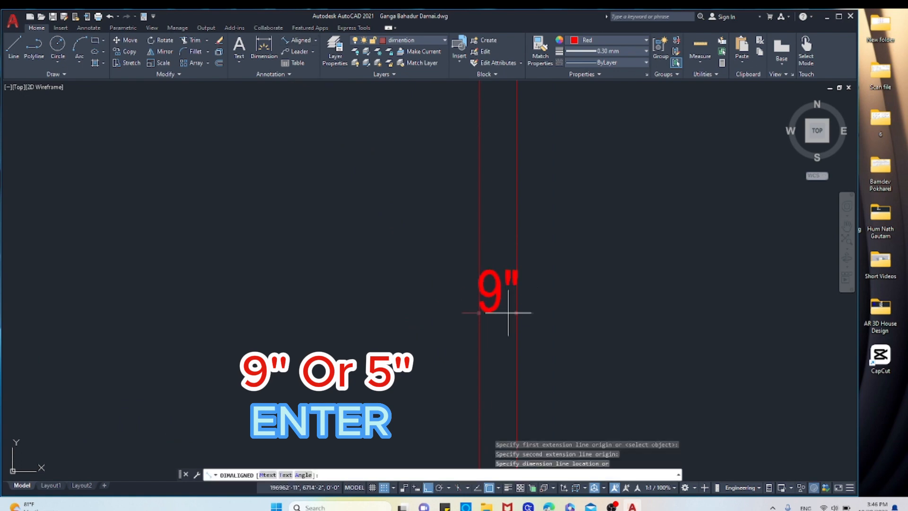
left_click(500, 325)
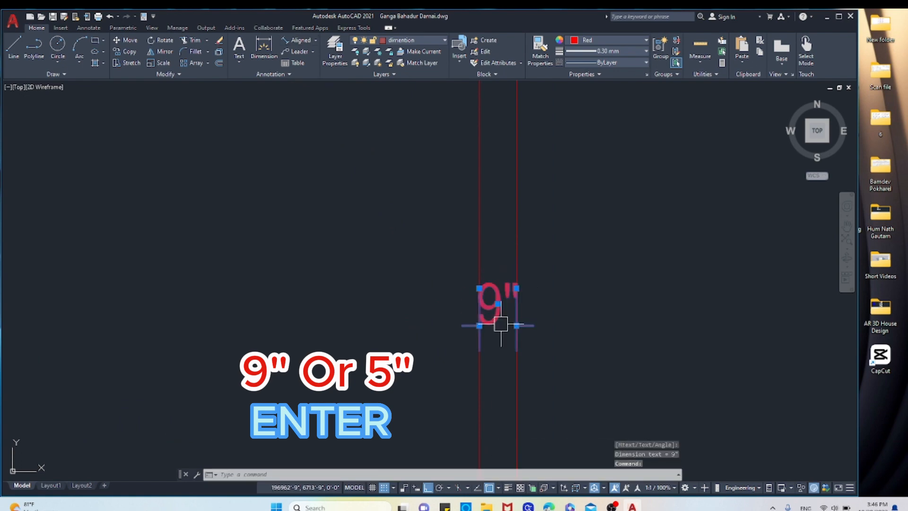
key("Escape")
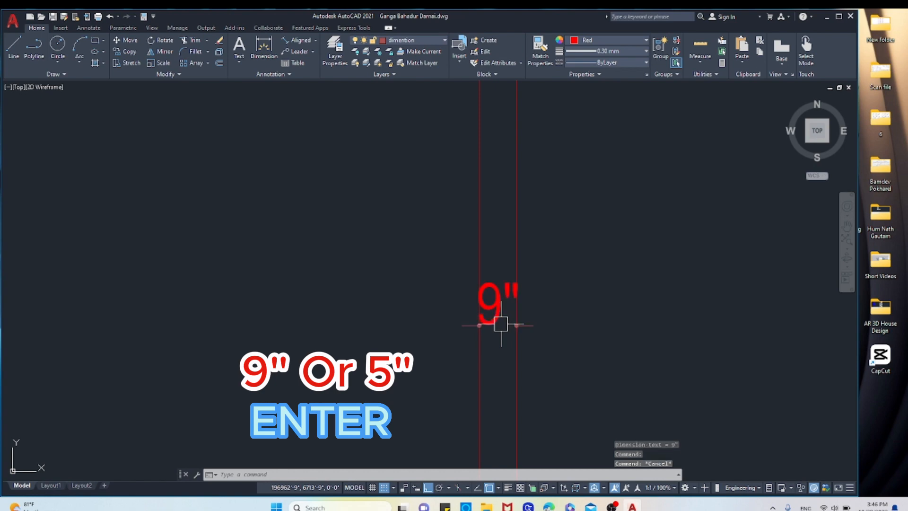
scroll(500, 324, "down", 2)
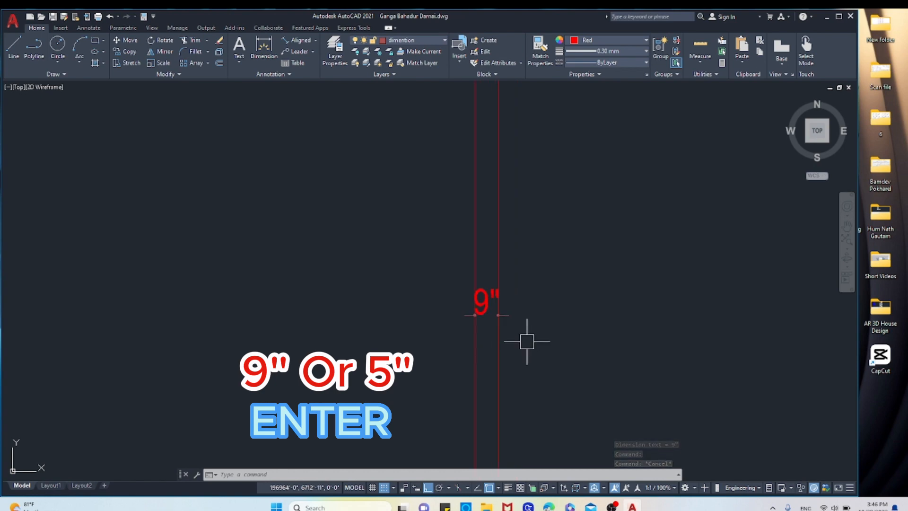
key("Return")
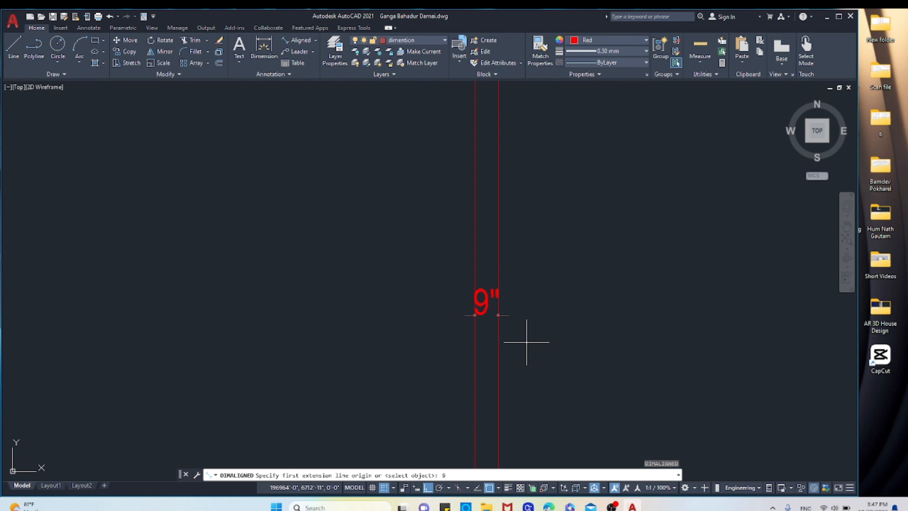
type("9\"")
key("Return")
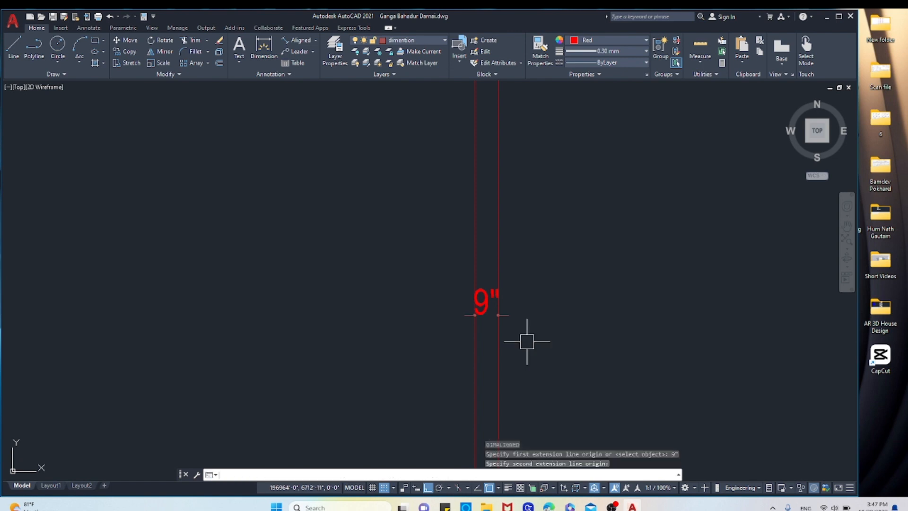
Repeatedly offset the newest, leftmost vertical line 9" to its left to build a row of evenly spaced parallel lines, and finish Offset
key("Return")
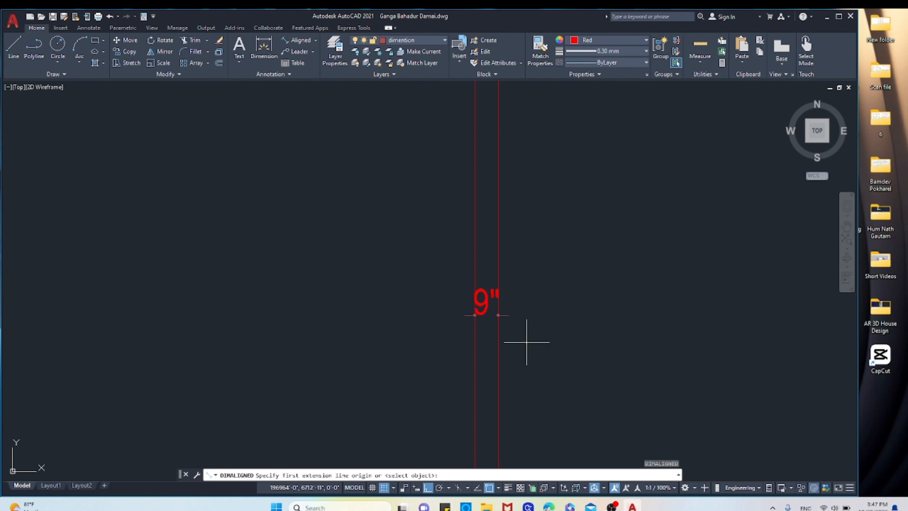
key("Escape")
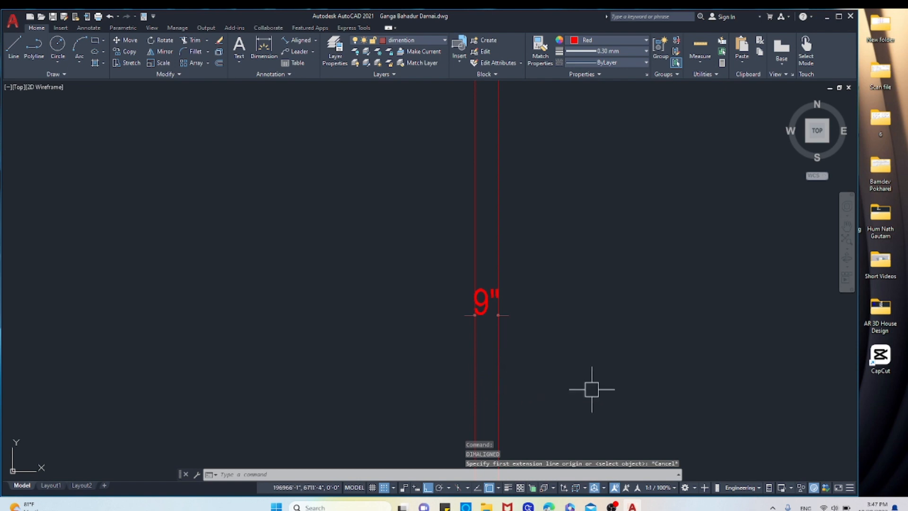
type("o")
key("Return")
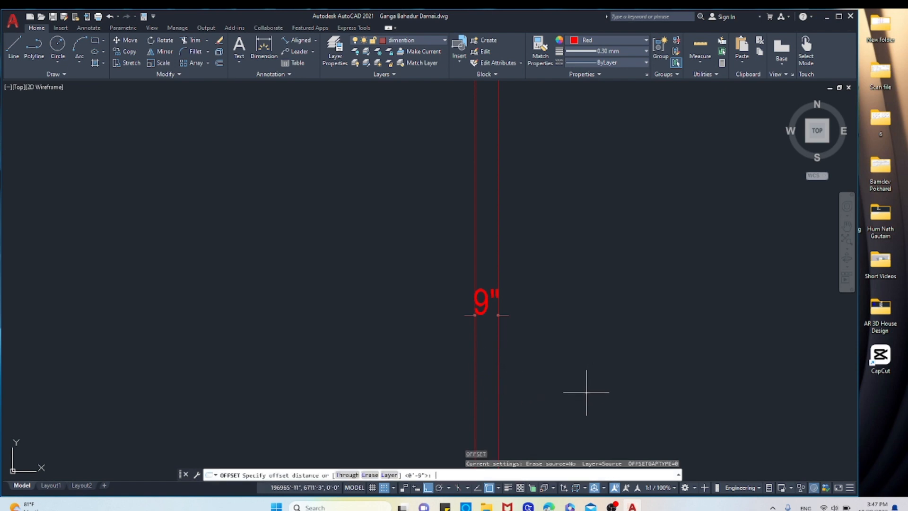
key("Return")
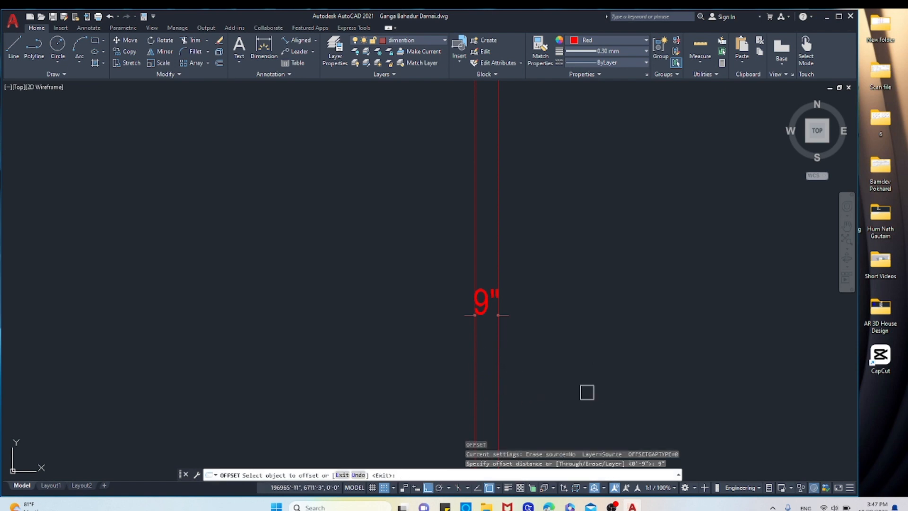
left_click(474, 358)
left_click(399, 358)
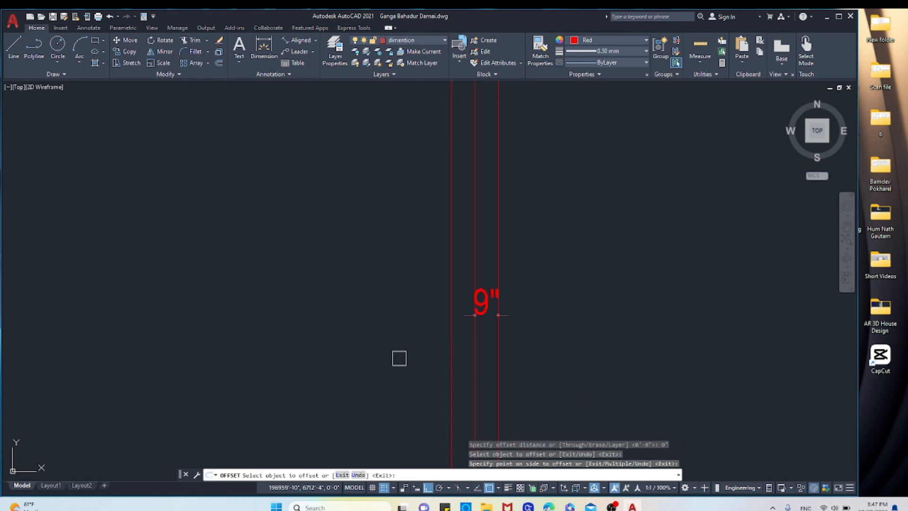
left_click(449, 366)
left_click(393, 357)
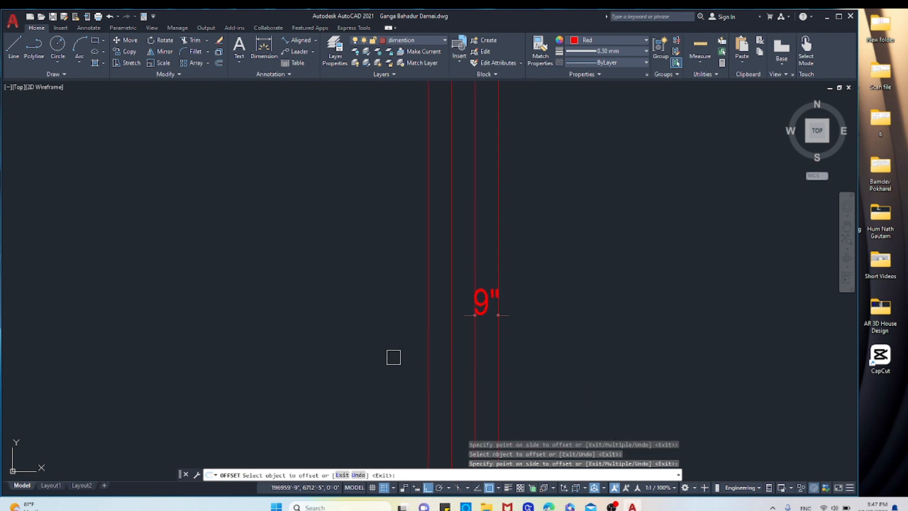
left_click(424, 358)
left_click(377, 351)
left_click(398, 357)
left_click(379, 355)
left_click(380, 356)
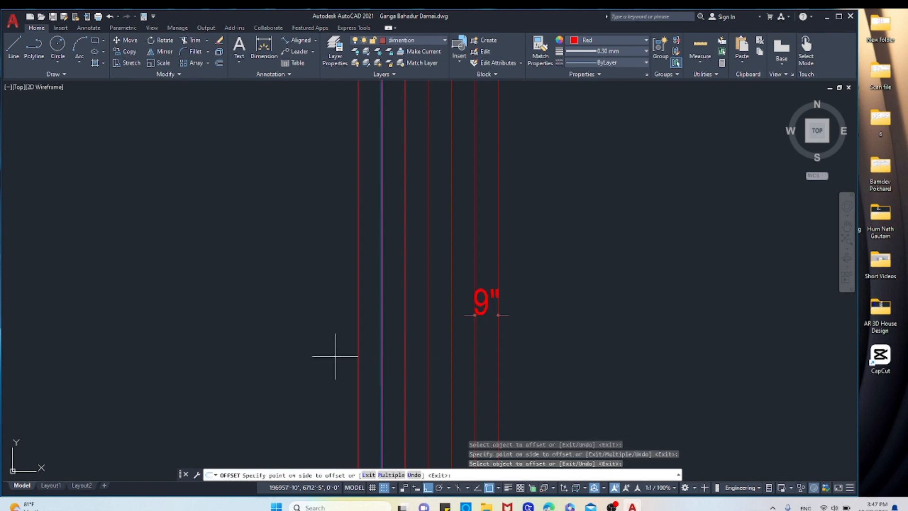
left_click(335, 356)
left_click(359, 363)
left_click(318, 355)
left_click(335, 356)
left_click(300, 354)
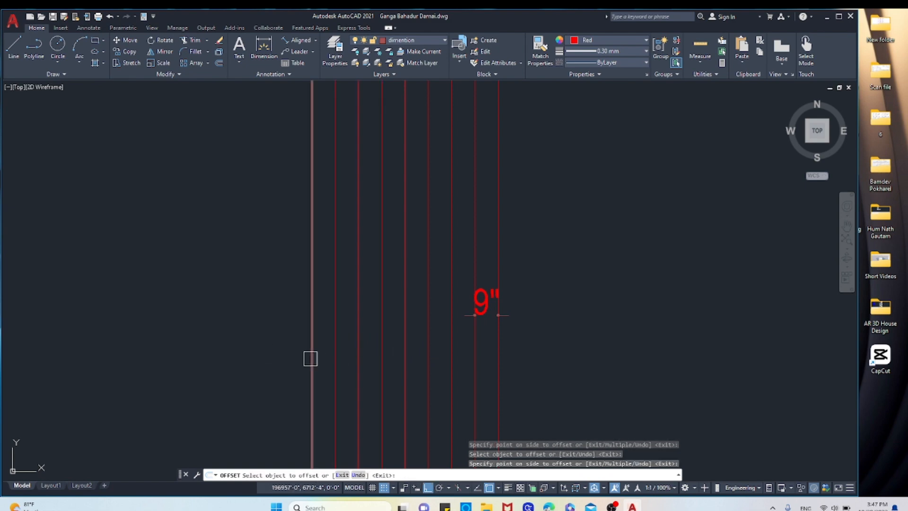
left_click(310, 359)
left_click(291, 358)
scroll(451, 355, "down", 6)
scroll(422, 372, "up", 3)
left_click(425, 372)
left_click(376, 364)
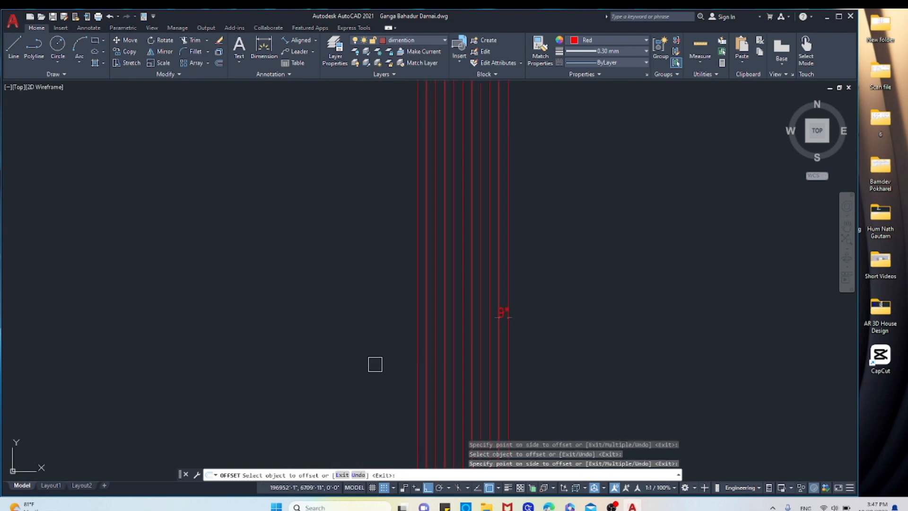
scroll(416, 365, "up", 3)
left_click(418, 370)
left_click(331, 344)
scroll(385, 312, "down", 3)
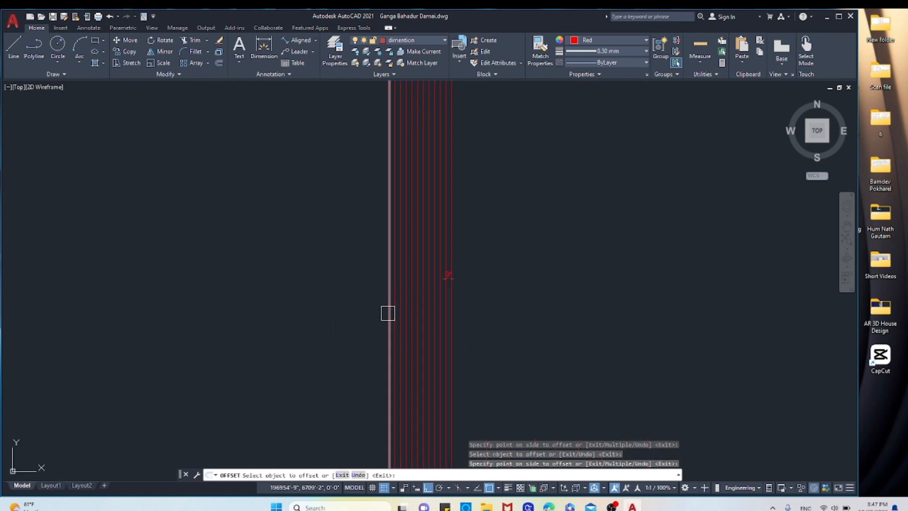
left_click(384, 312)
left_click(353, 315)
scroll(373, 326, "up", 4)
left_click(414, 333)
scroll(336, 302, "down", 6)
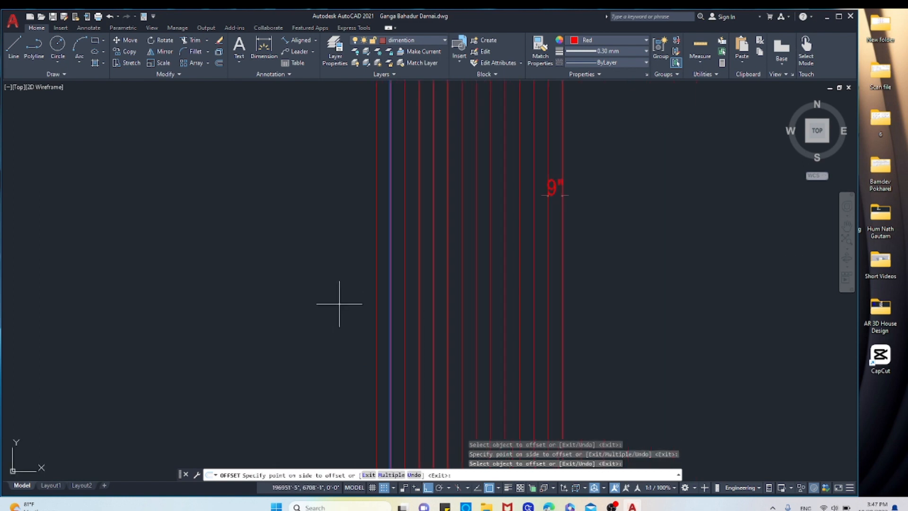
left_click(455, 336)
scroll(444, 334, "up", 2)
right_click(469, 326)
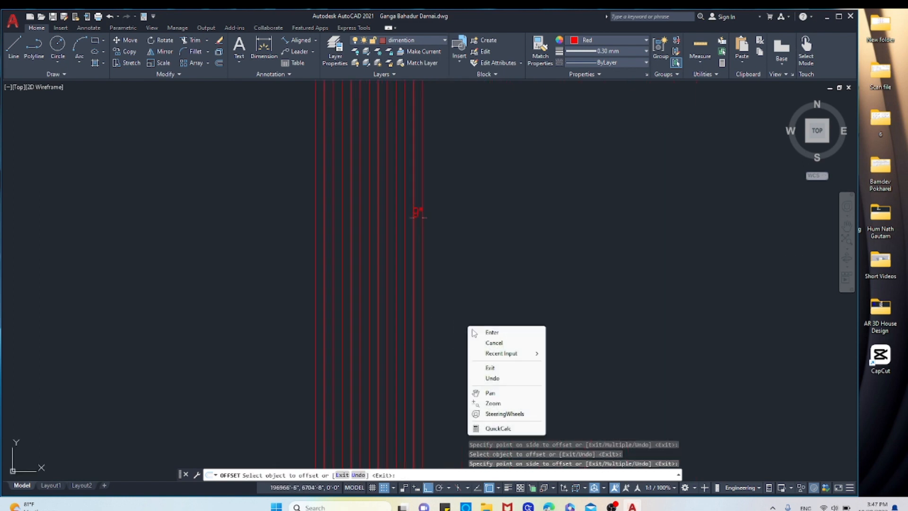
left_click(487, 332)
Examine the row of offset vertical lines and the pair of horizontal lines beside it, both close up and as a whole
scroll(436, 320, "down", 5)
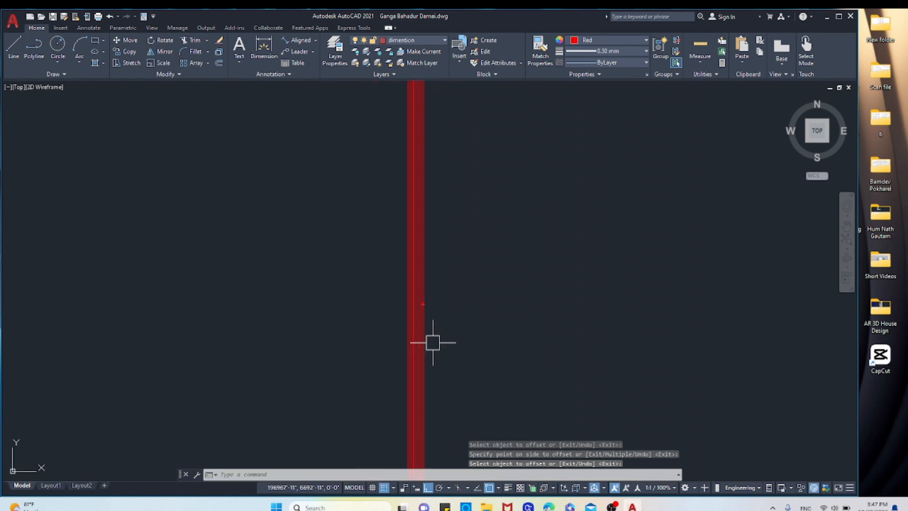
scroll(417, 320, "up", 7)
scroll(435, 319, "up", 5)
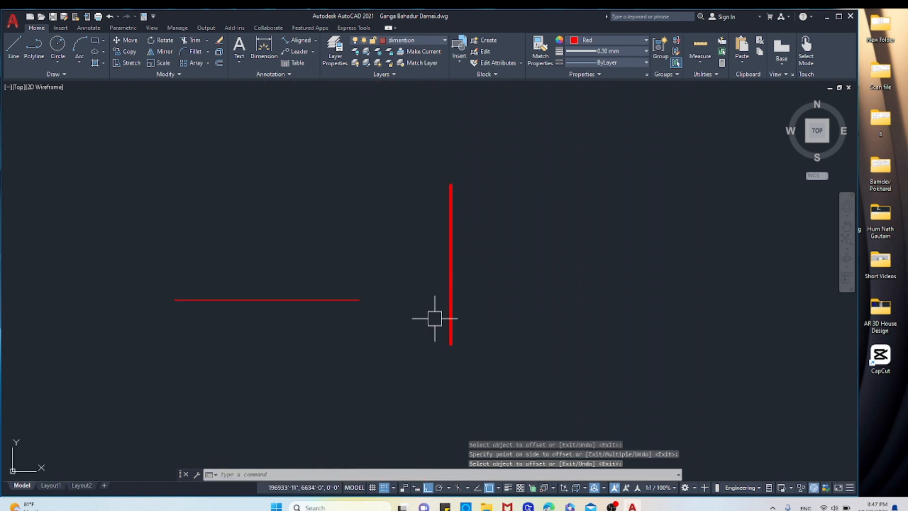
scroll(458, 302, "up", 4)
scroll(405, 334, "down", 3)
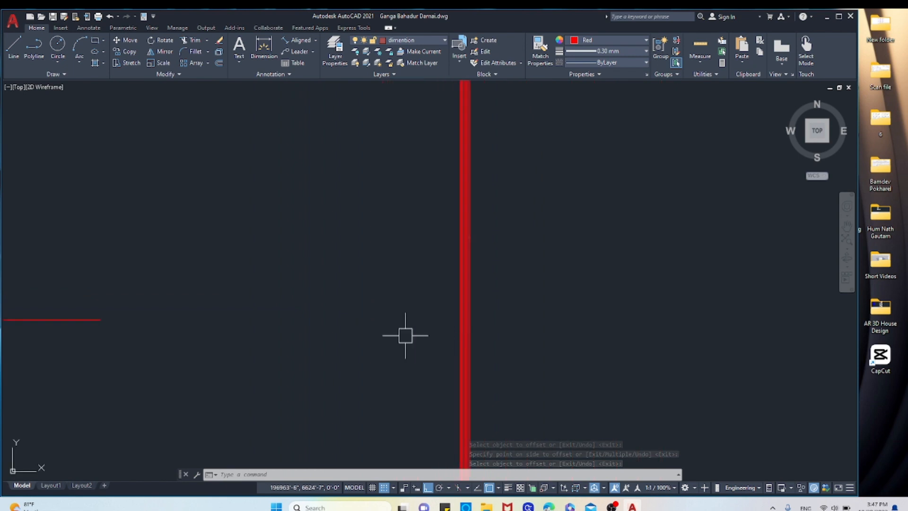
scroll(444, 354, "down", 5)
scroll(341, 346, "up", 6)
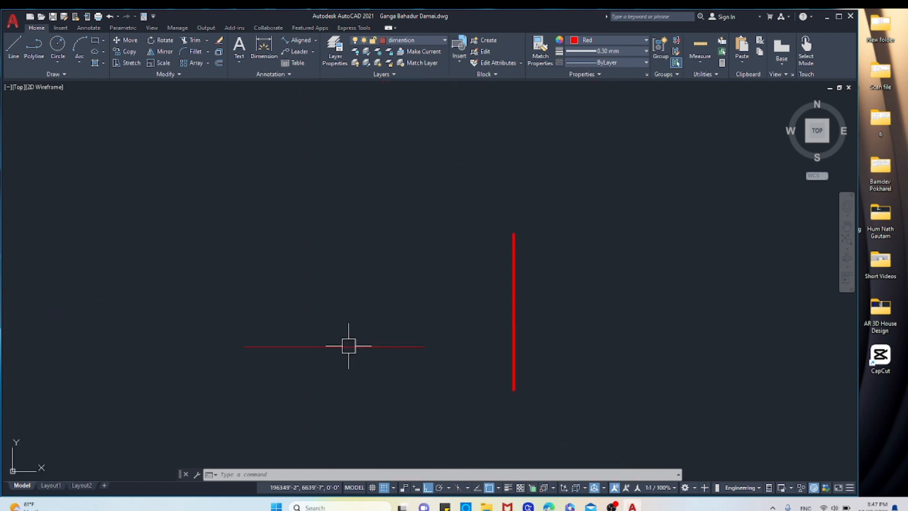
scroll(361, 365, "down", 3)
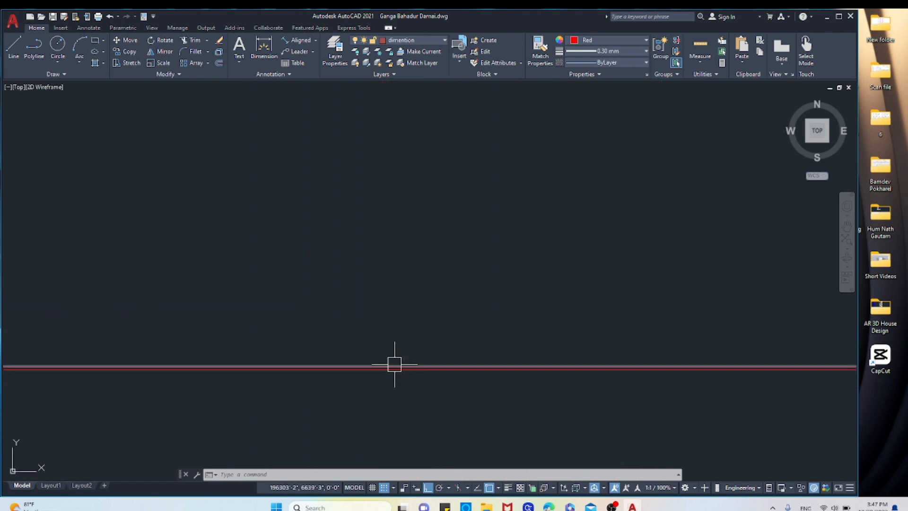
scroll(325, 366, "down", 2)
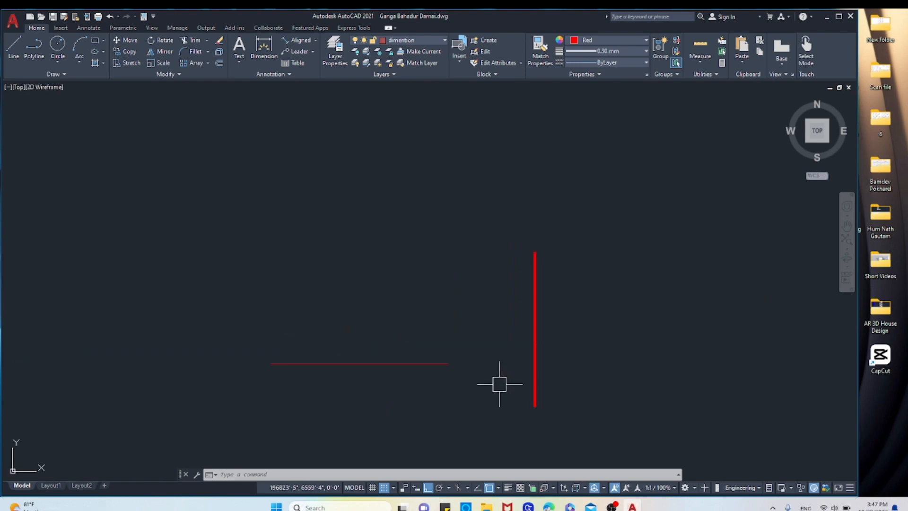